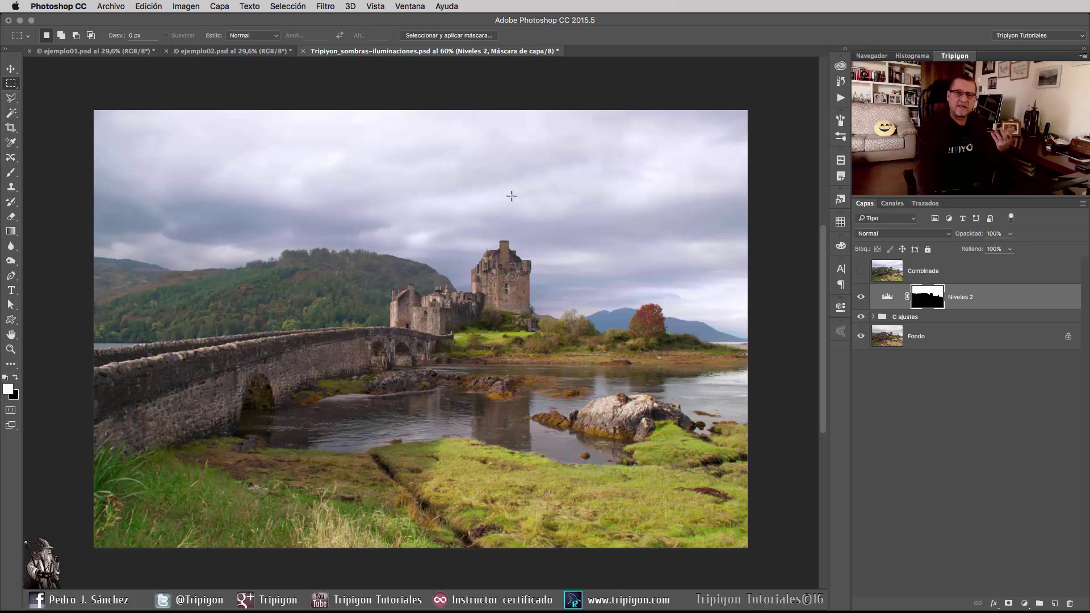
Switch to ejemplo01.psd, open the Shadows/Highlights adjustment for the Fondo layer and place its dialog beside the photo
left_click(109, 50)
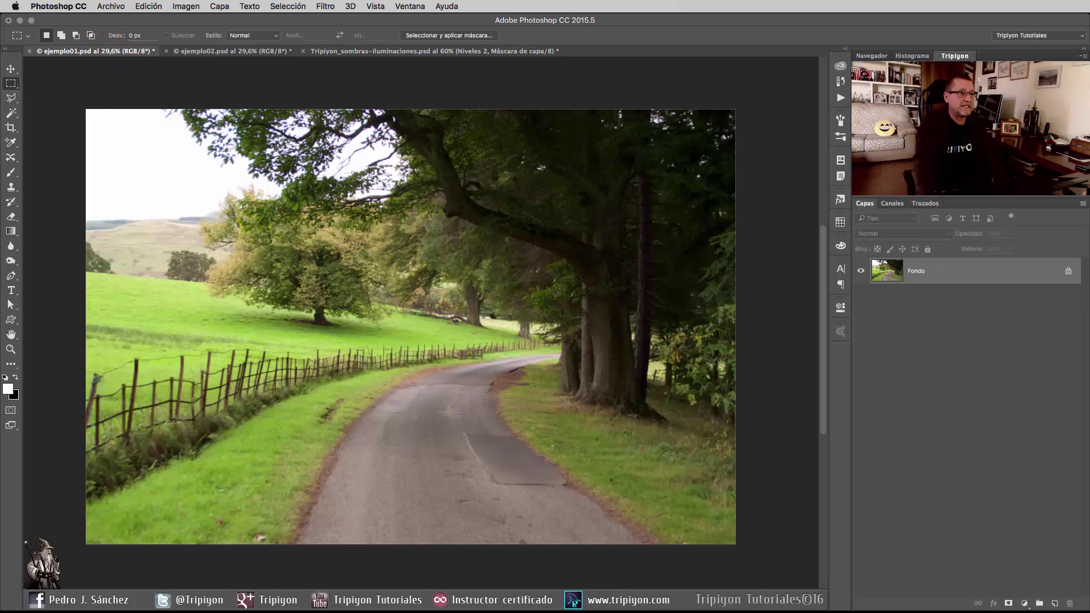
left_click(186, 7)
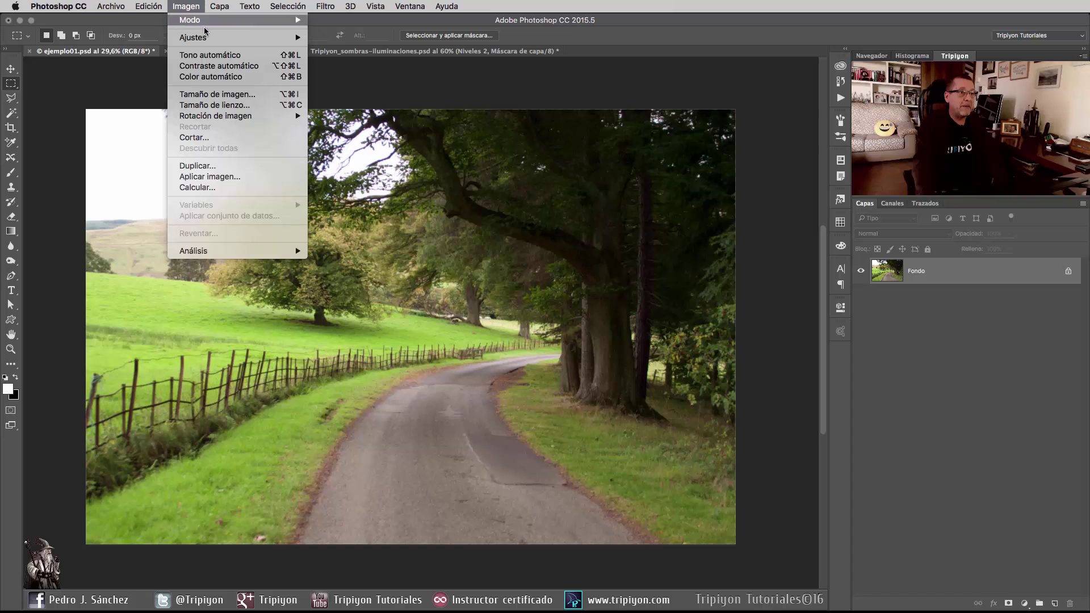
mouse_move(208, 37)
left_click(381, 231)
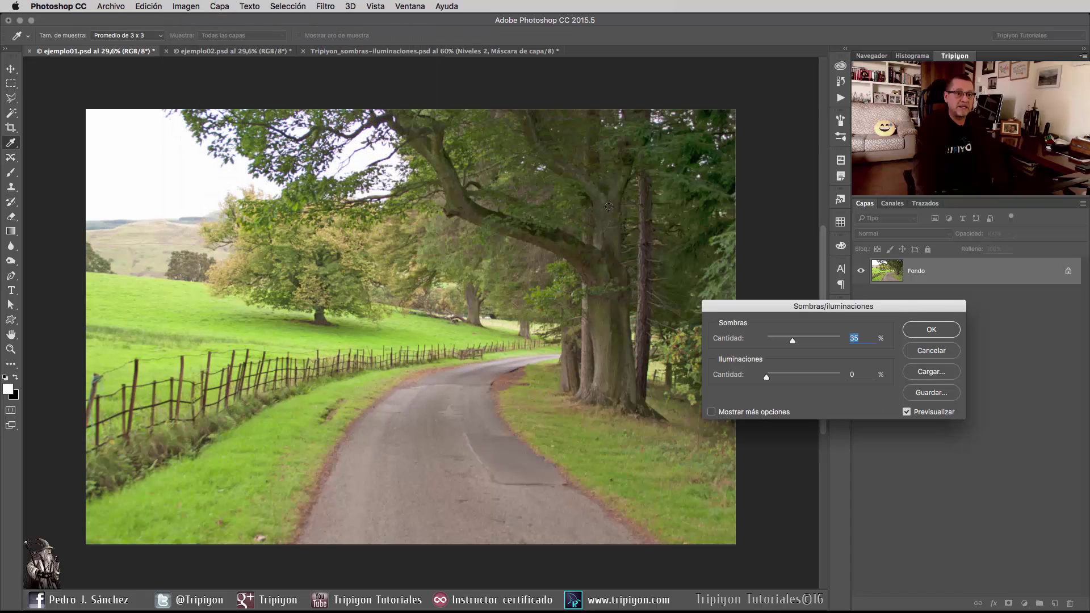
left_click(927, 305)
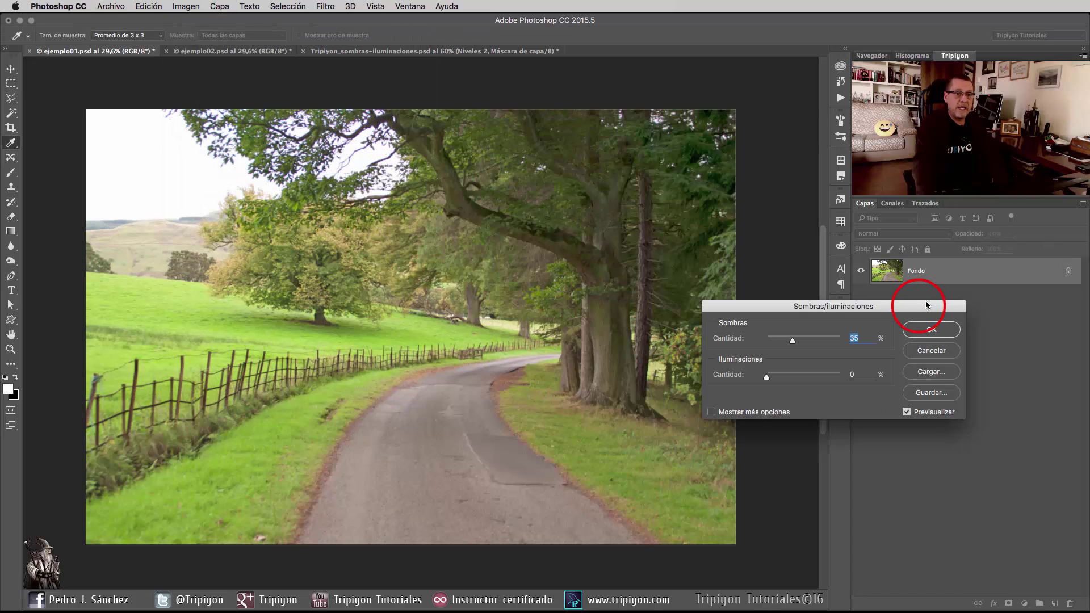
left_click_drag(927, 305, 541, 393)
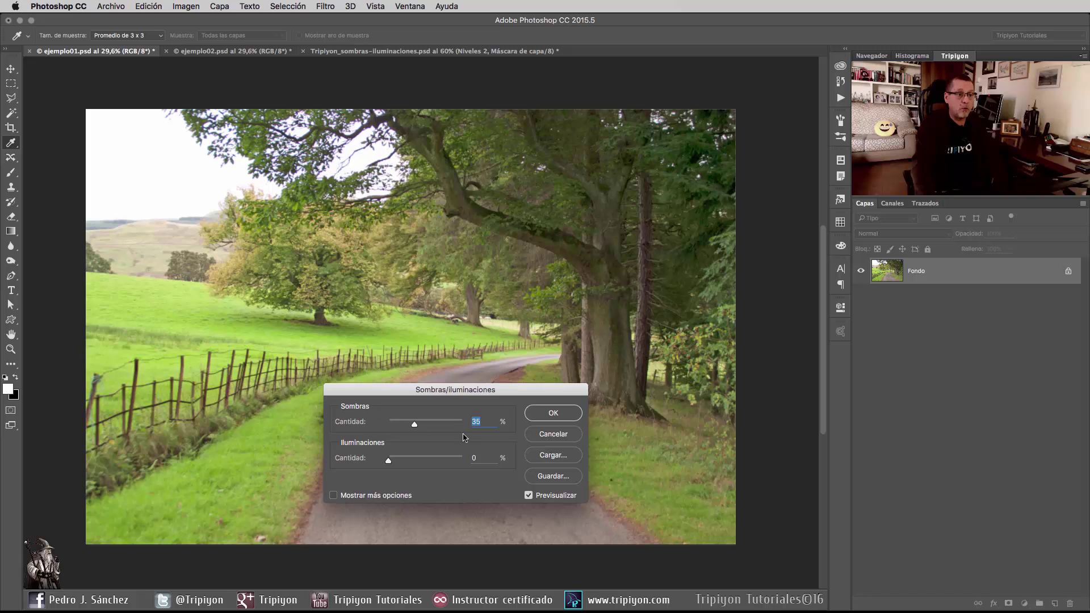
mouse_move(457, 390)
left_mouse_down()
mouse_move(734, 365)
mouse_move(824, 309)
mouse_move(810, 288)
mouse_move(847, 297)
left_mouse_up()
scroll(248, 273, "down", 2)
left_click_drag(479, 370, 417, 355)
mouse_move(862, 298)
left_mouse_down()
mouse_move(742, 284)
mouse_move(761, 256)
mouse_move(747, 254)
left_mouse_up()
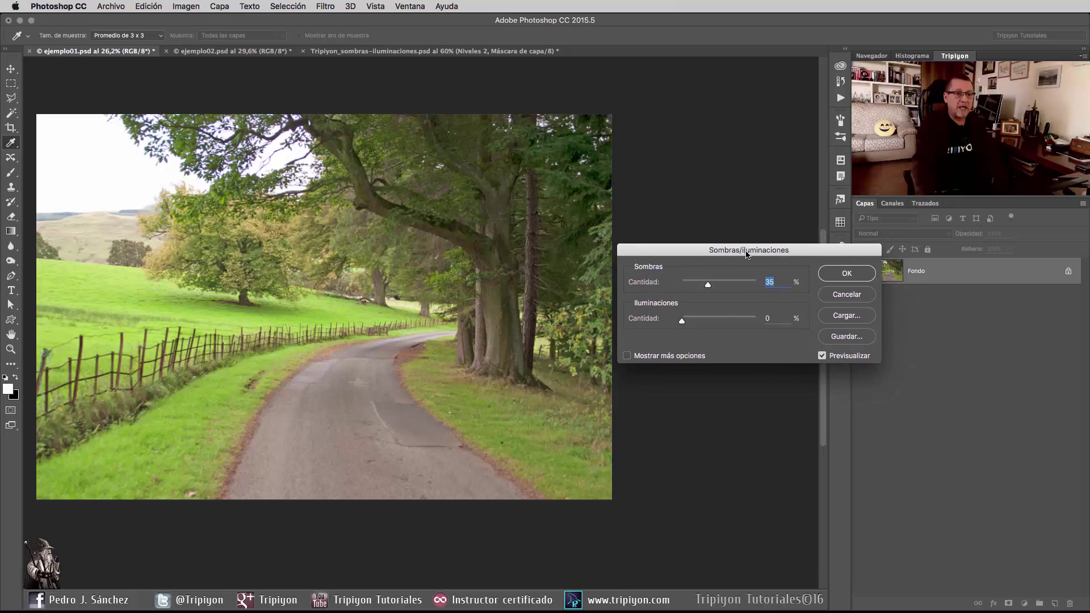
Try Shadows/Highlights on the Fondo layer with shadows at 63% and highlights at 76%, showing the extra options, and undo it
mouse_move(709, 285)
left_mouse_down()
mouse_move(739, 288)
mouse_move(710, 285)
mouse_move(729, 284)
left_mouse_up()
left_click_drag(682, 321, 740, 320)
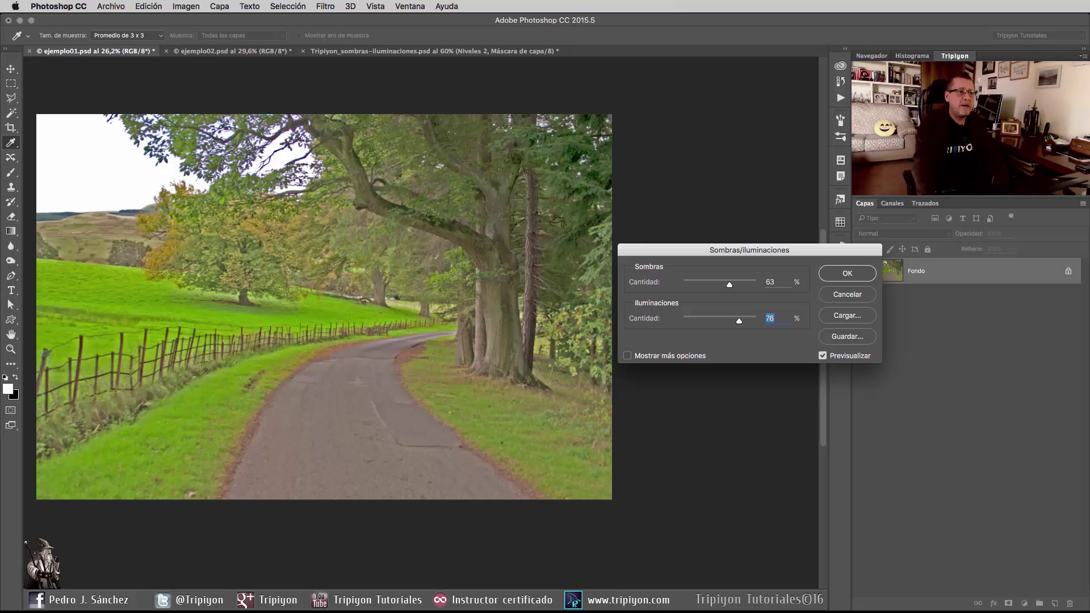
left_click(628, 356)
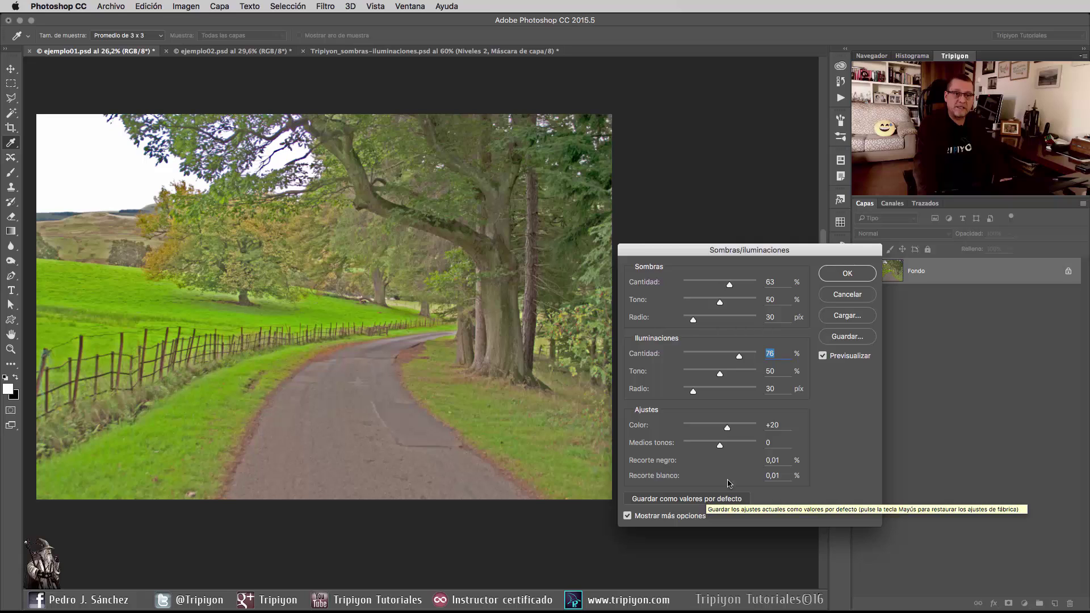
left_click(847, 273)
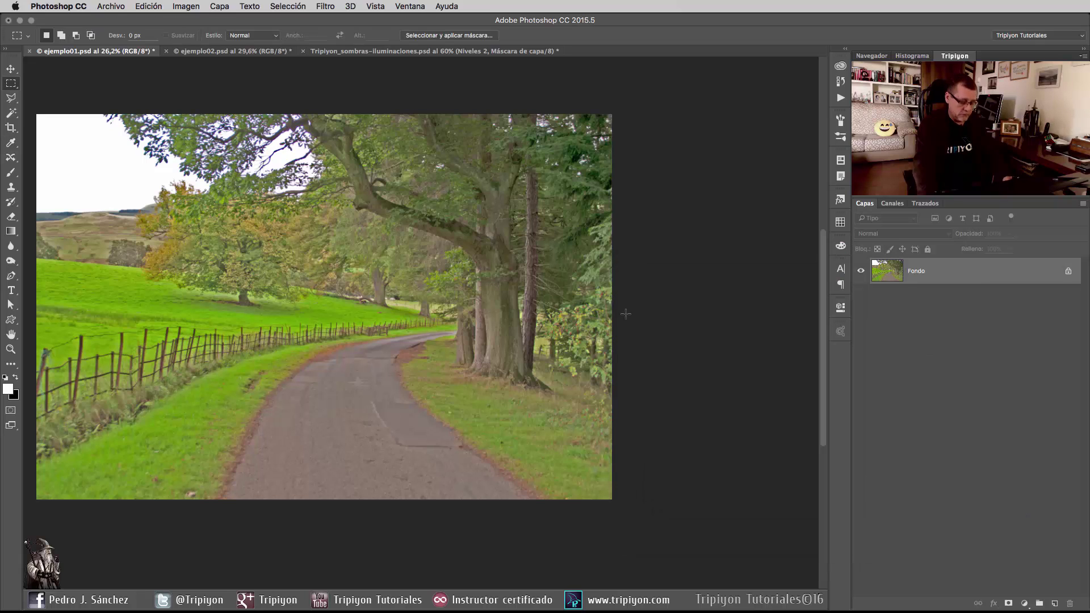
key("super+z")
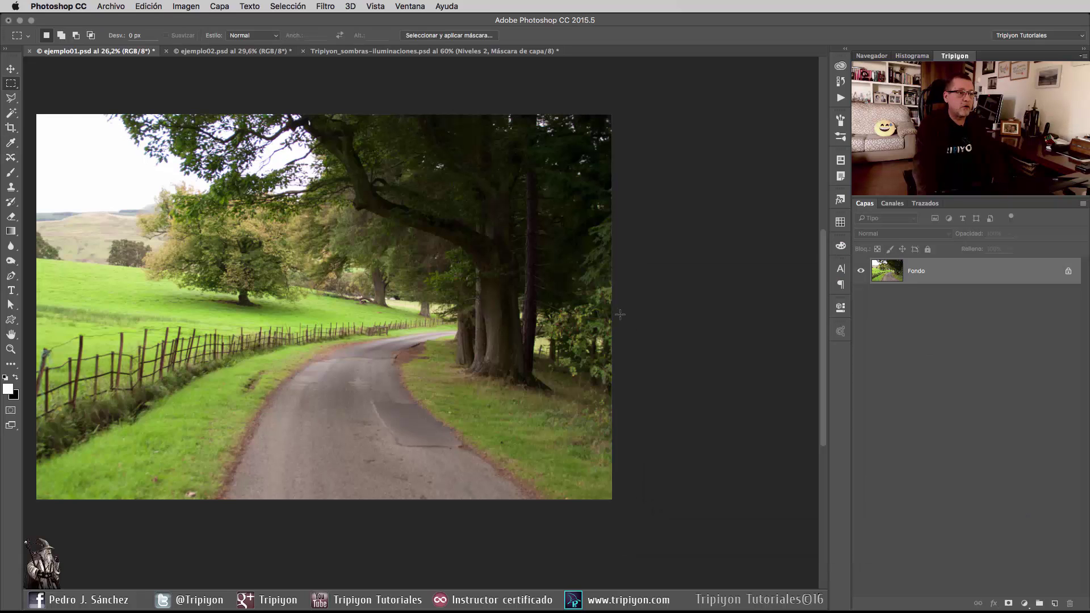
left_click(974, 269)
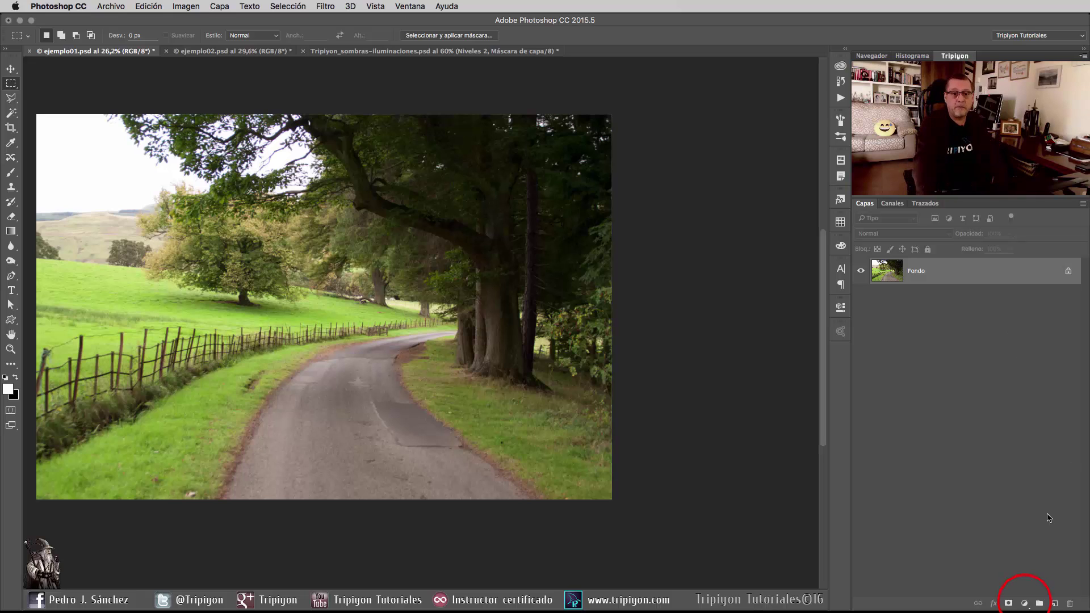
left_click(1025, 603)
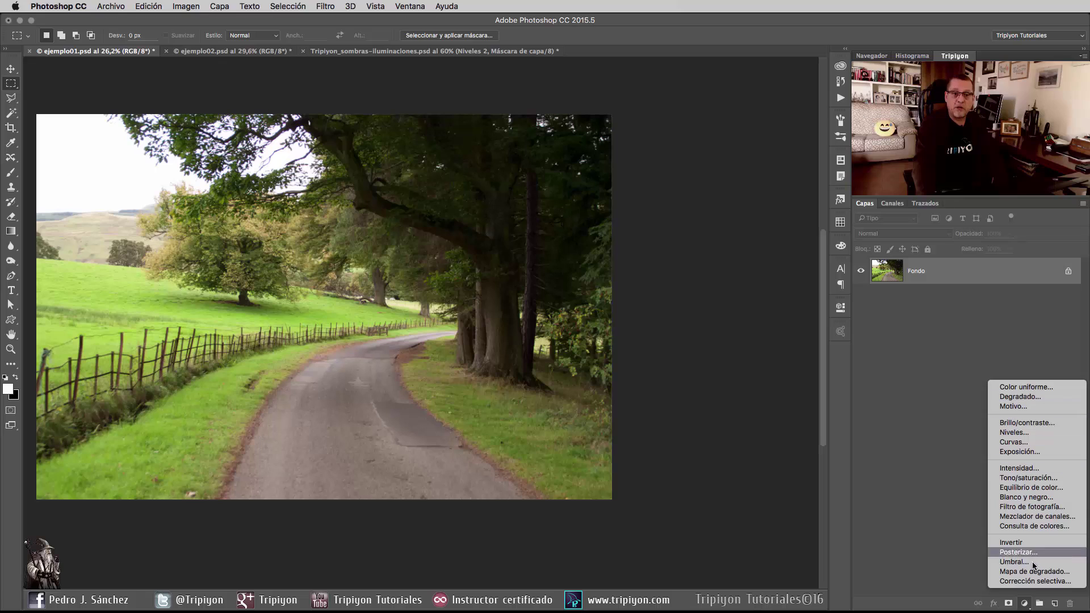
left_click(1024, 603)
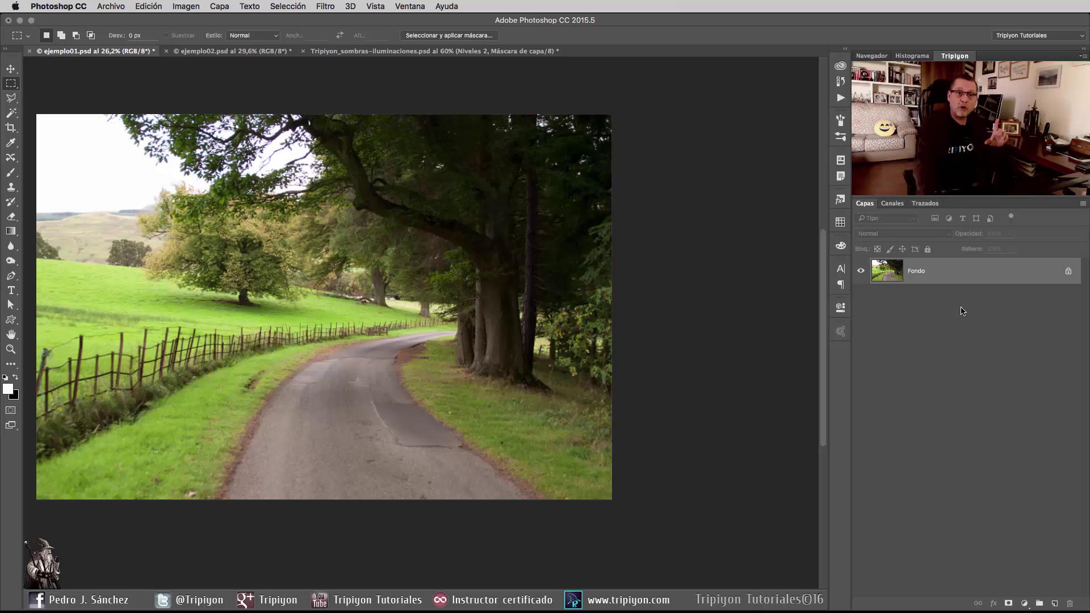
Duplicate the Fondo layer and open the Shadows/Highlights adjustment on the copy
left_click_drag(920, 265, 1056, 603)
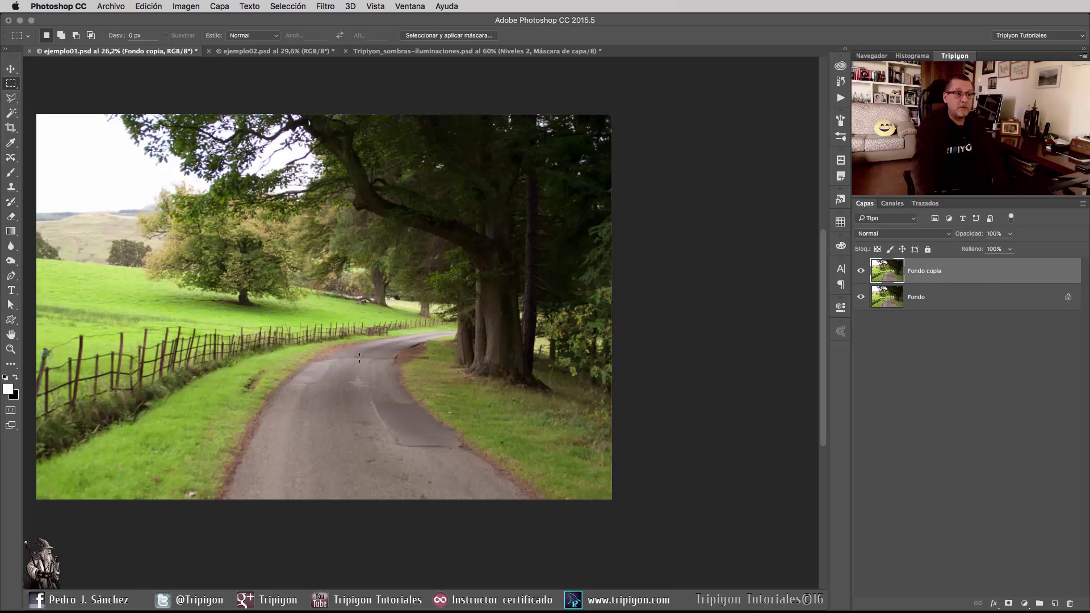
left_click(187, 6)
mouse_move(194, 44)
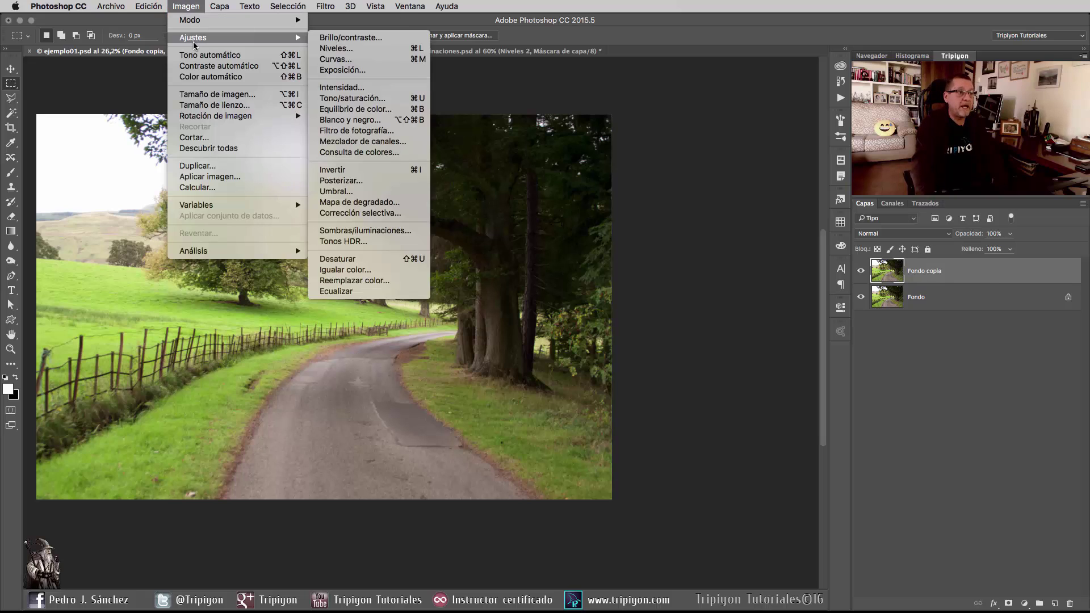
left_click(353, 231)
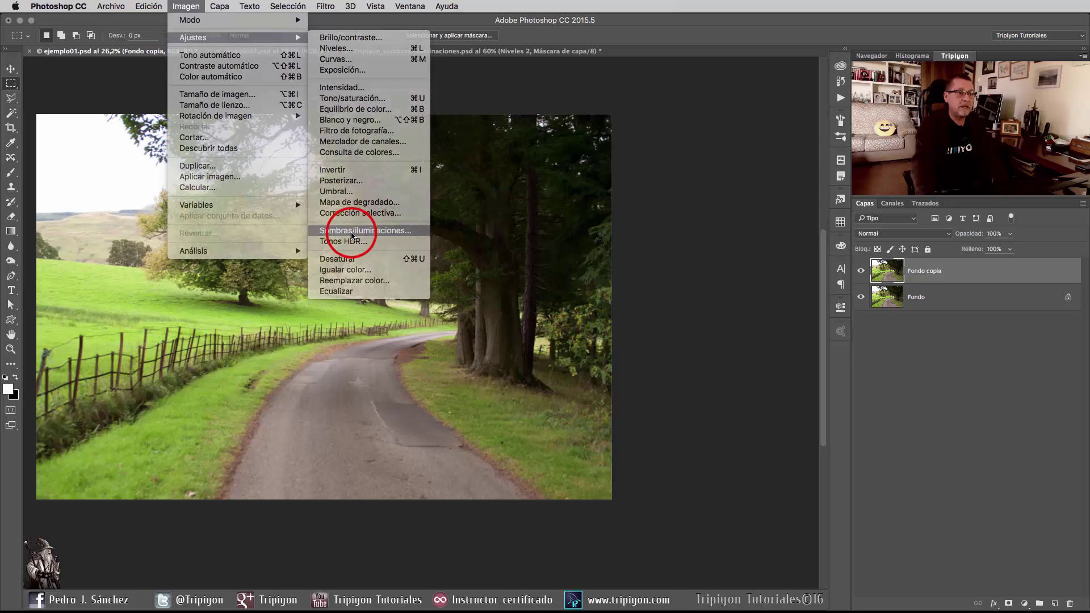
Set the amount, tone and radius to 0 for both shadows and highlights, keeping the preview on
left_click_drag(730, 250, 681, 331)
left_click(681, 367)
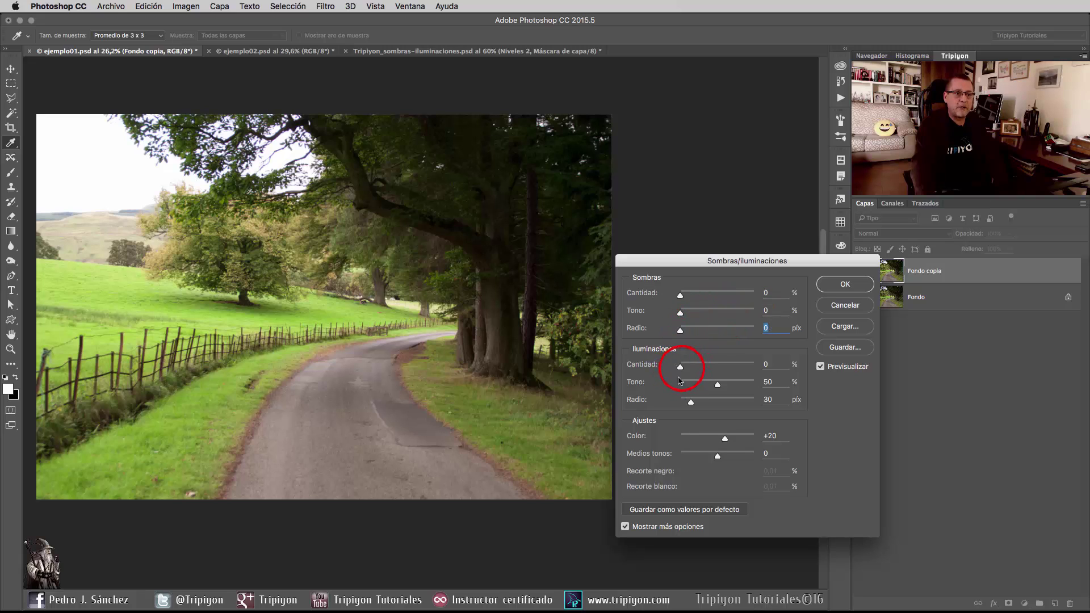
left_click_drag(717, 385, 680, 402)
left_click(821, 367)
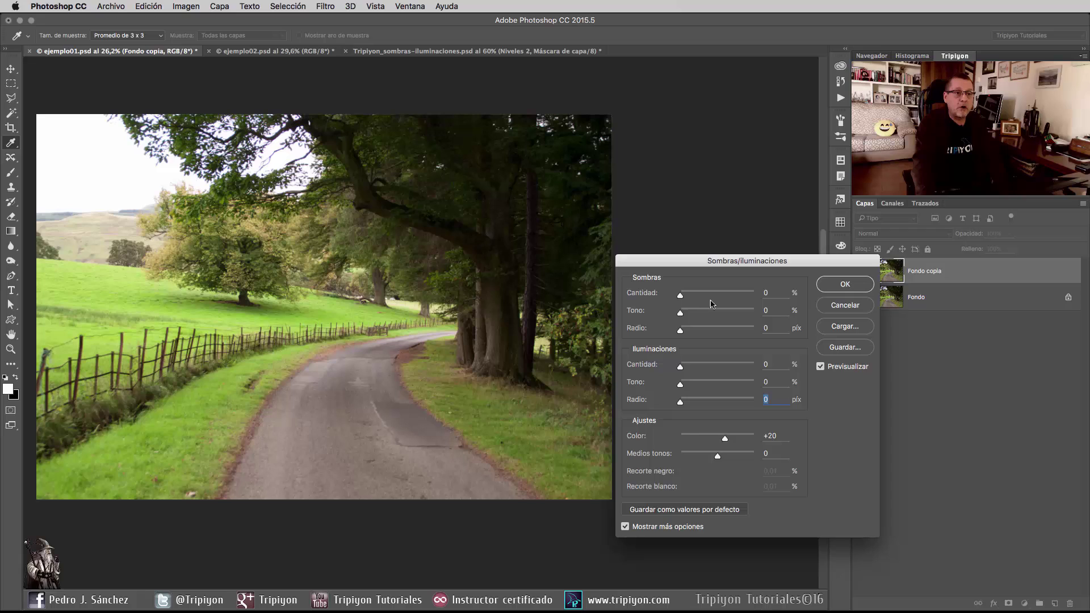
Set the shadows amount to 10%, trying a tone of 73% before 25%, and the radius to 31 px
left_click_drag(681, 296, 684, 298)
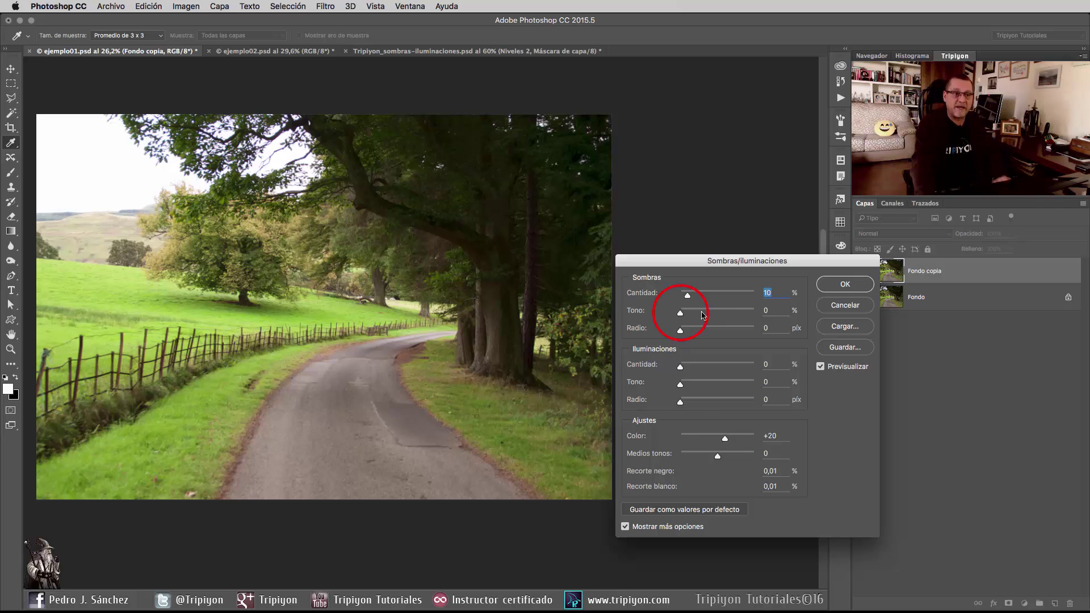
mouse_move(680, 312)
left_mouse_down()
mouse_move(760, 311)
mouse_move(734, 317)
left_mouse_up()
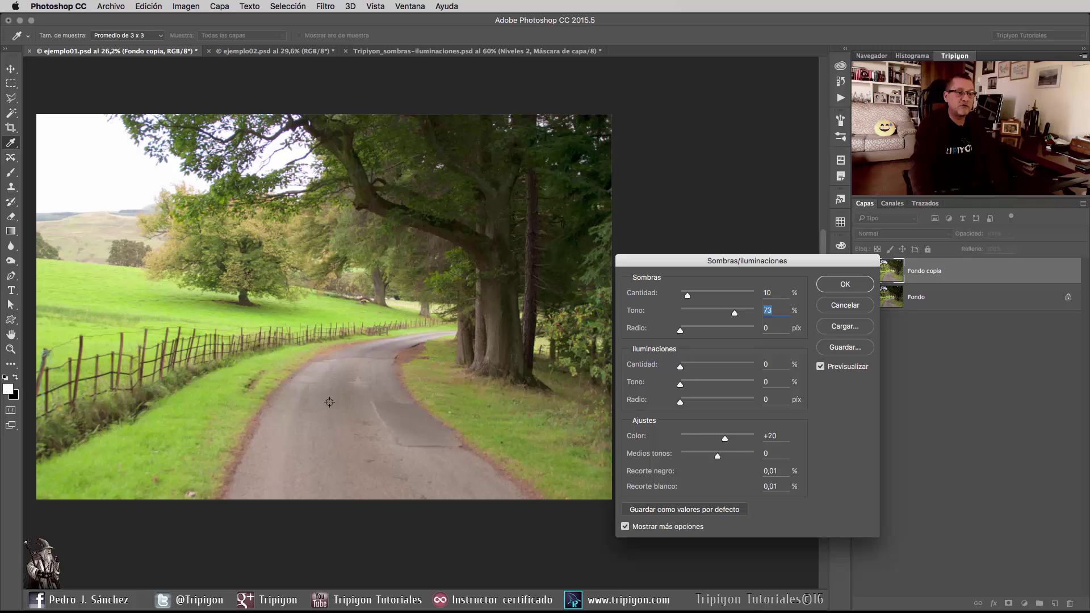
left_click_drag(735, 313, 698, 316)
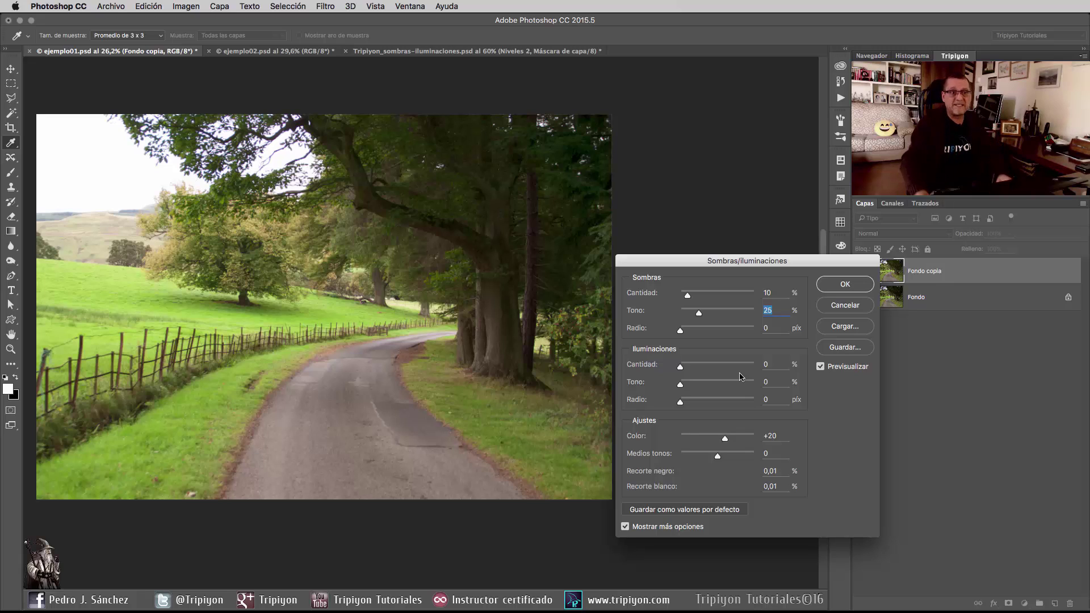
left_click(703, 336)
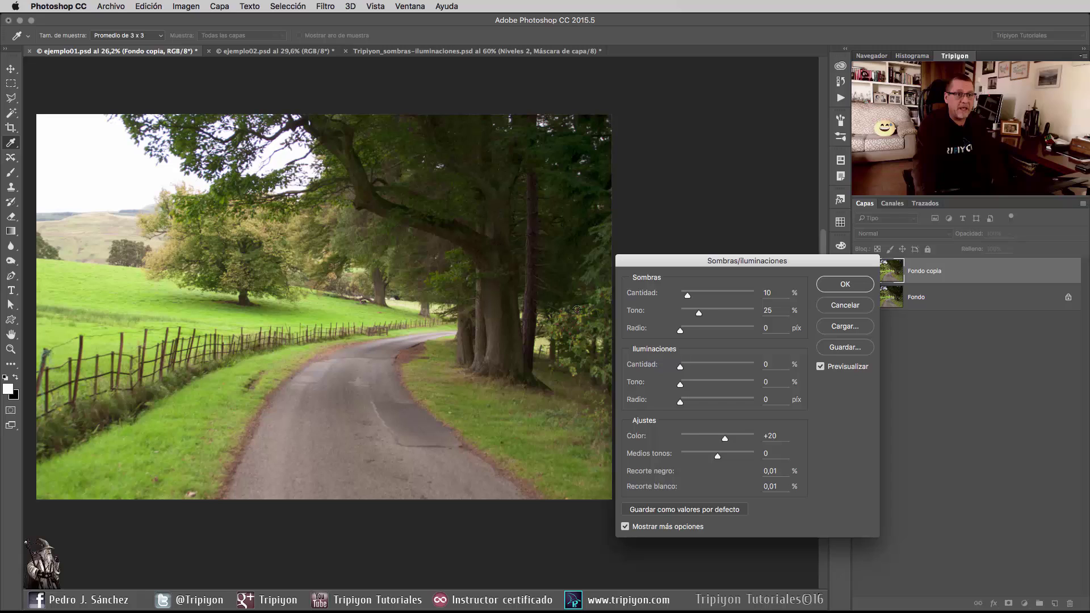
left_click(680, 330)
mouse_move(680, 331)
left_mouse_down()
mouse_move(764, 333)
mouse_move(695, 335)
left_mouse_up()
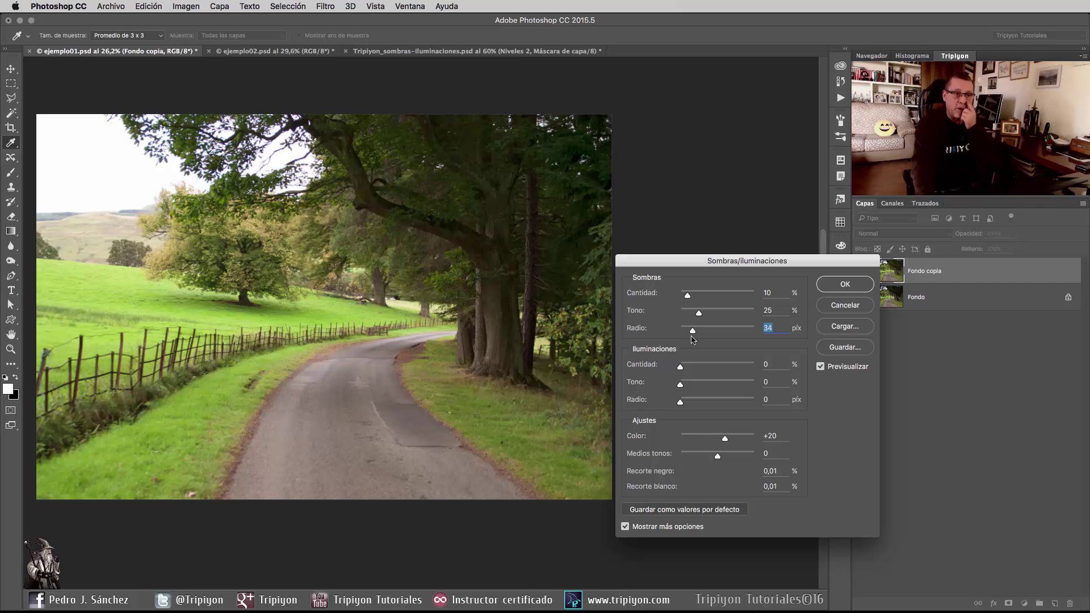
left_click(693, 333)
left_click_drag(693, 334, 692, 334)
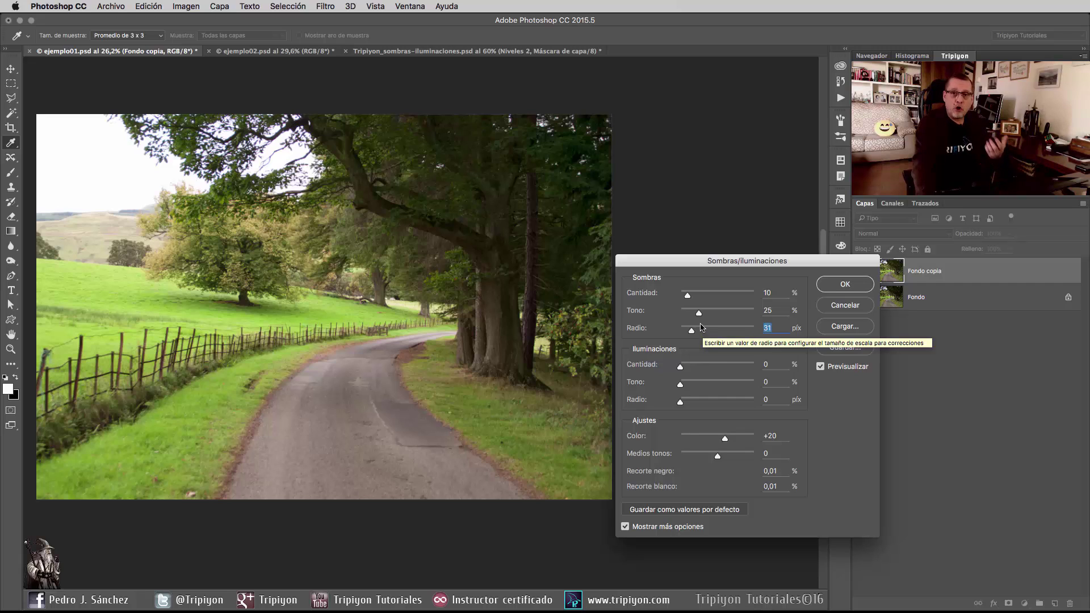
Reset the shadows amount and tone to zero, then set the radius to 29 px, tone to 27% and amount to 24%
left_click(688, 297)
left_click_drag(687, 296, 680, 296)
left_click_drag(699, 312, 690, 335)
left_click(687, 331)
left_click(681, 330)
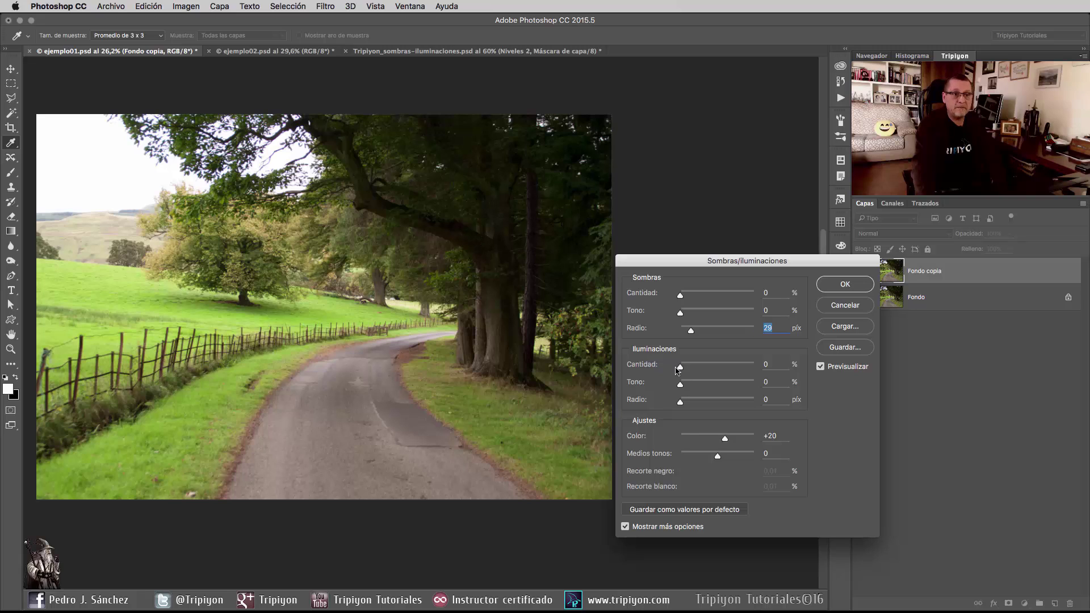
left_click(680, 313)
mouse_move(681, 315)
left_mouse_down()
mouse_move(710, 319)
mouse_move(701, 318)
left_mouse_up()
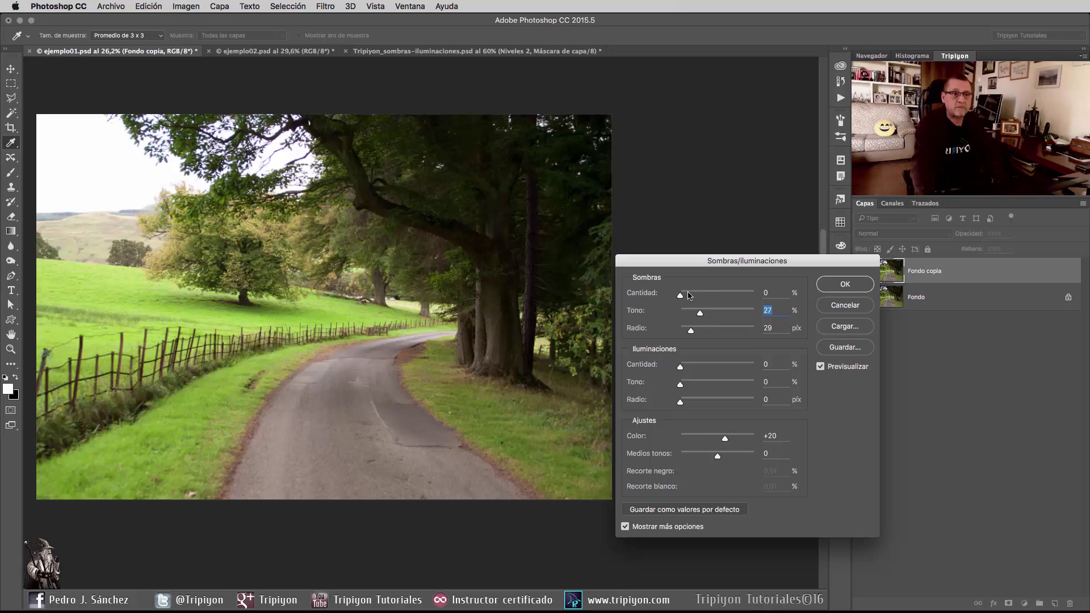
left_click(681, 295)
left_click_drag(681, 295, 690, 298)
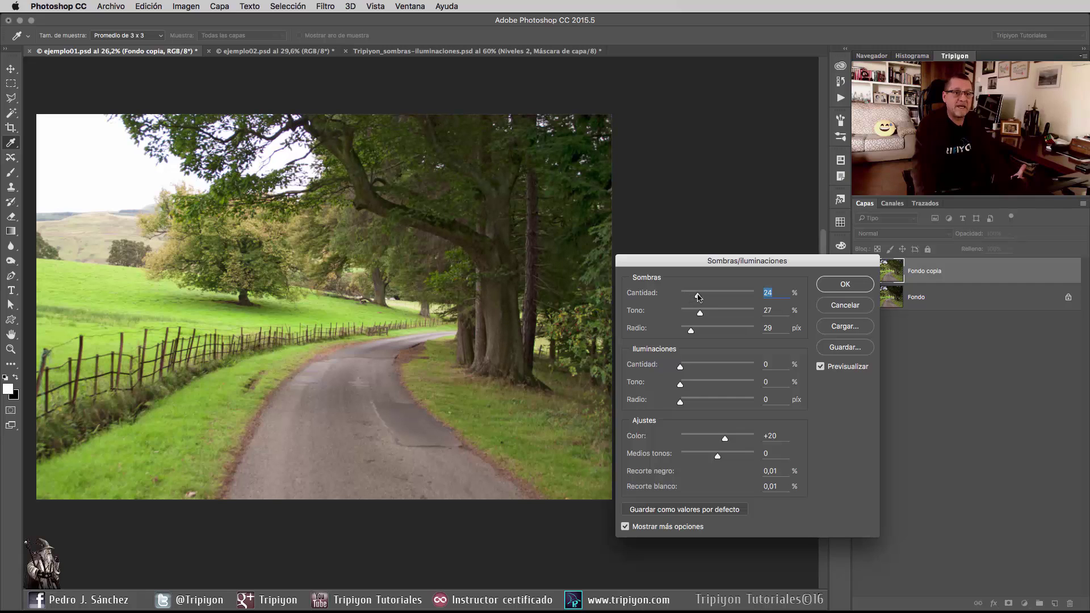
Compare the photo with and without the adjustment preview, and raise the shadows amount to 27% and tone to 40%
left_click(821, 366)
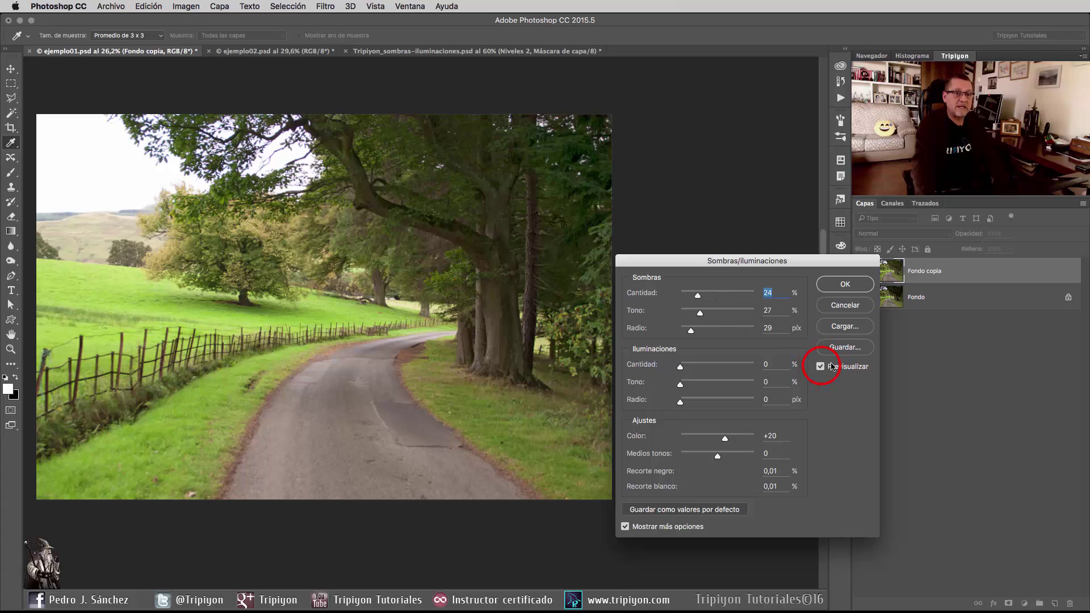
left_click(821, 366)
left_click(821, 366)
left_click(822, 366)
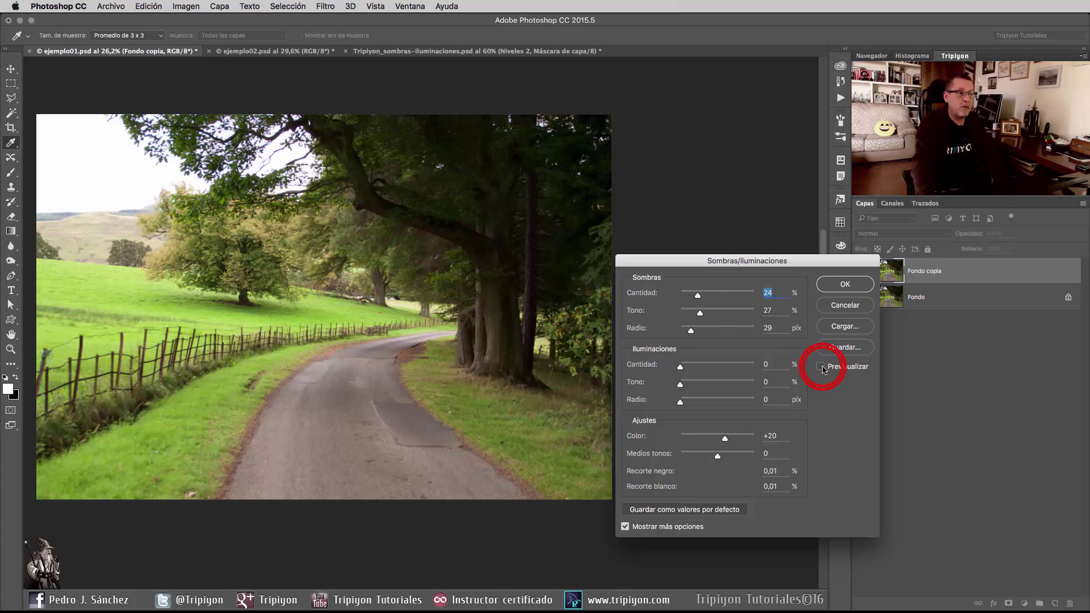
left_click(822, 366)
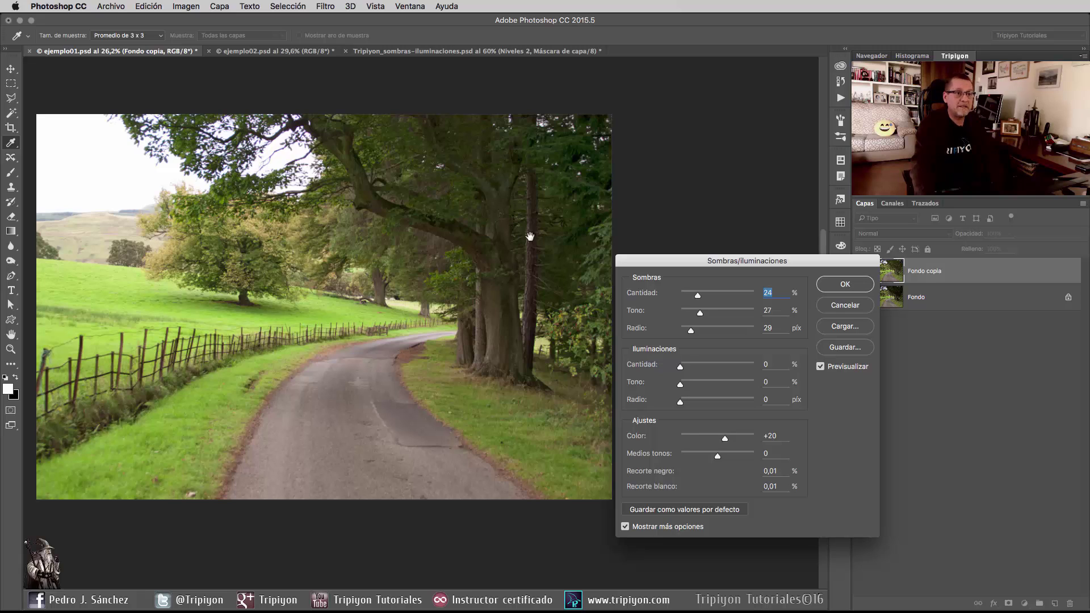
double_click(821, 367)
left_click_drag(697, 296, 710, 317)
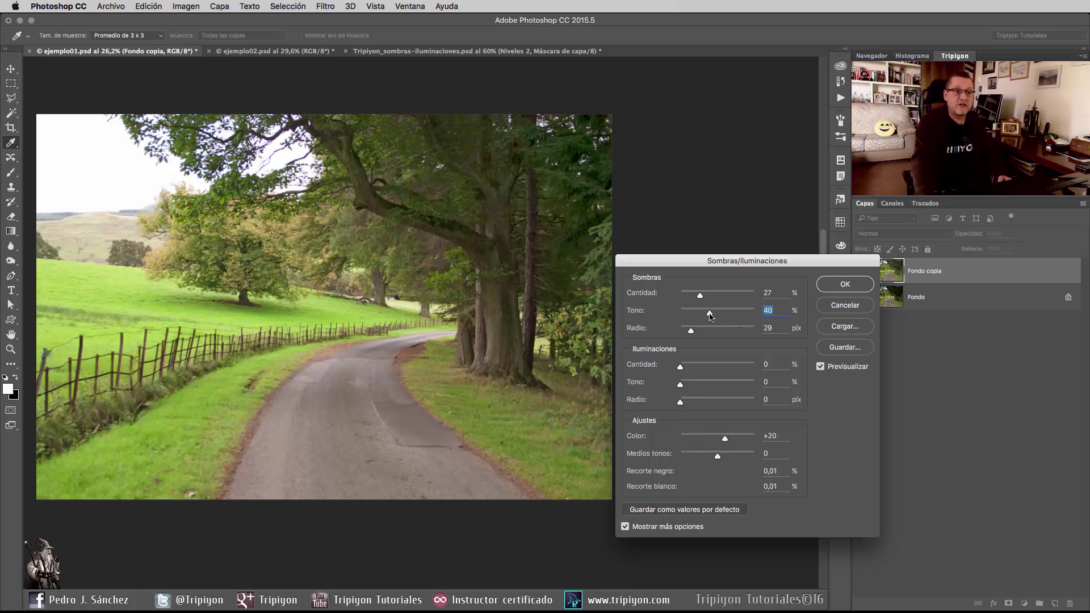
mouse_move(710, 317)
left_mouse_down()
mouse_move(690, 315)
mouse_move(747, 315)
mouse_move(709, 315)
left_mouse_up()
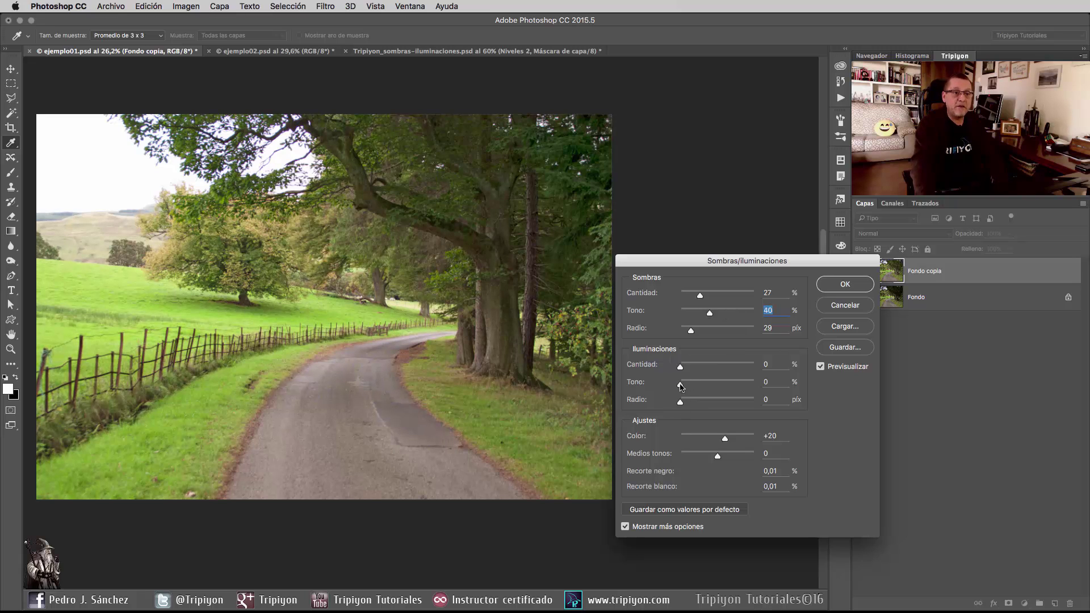
Set the highlights radius to 26 px, amount to 11% and tone to 15%
left_click_drag(680, 402, 690, 405)
left_click_drag(679, 366, 689, 369)
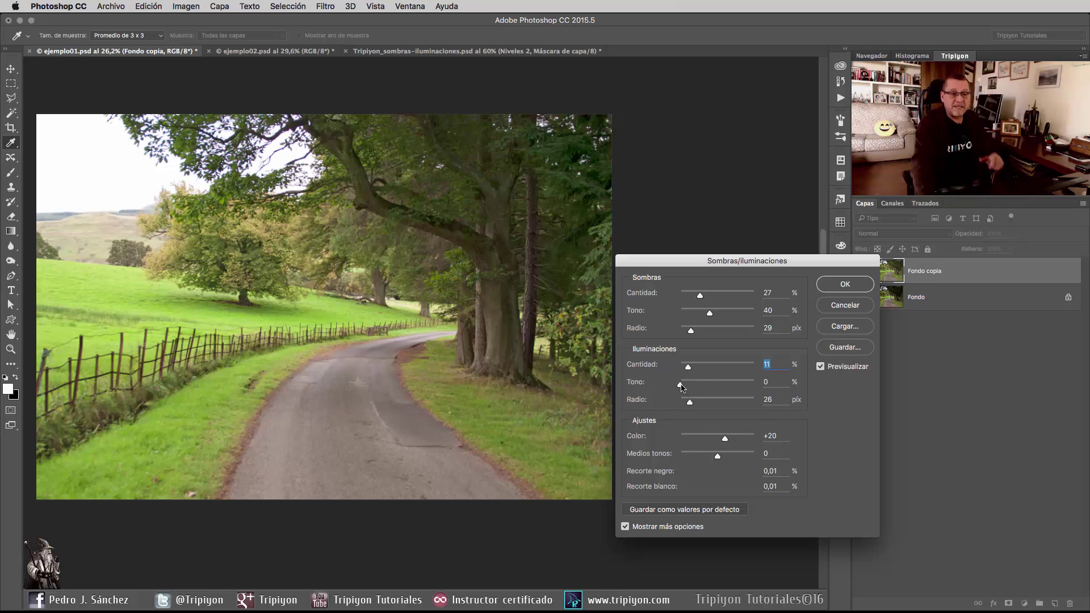
left_click_drag(681, 387, 683, 389)
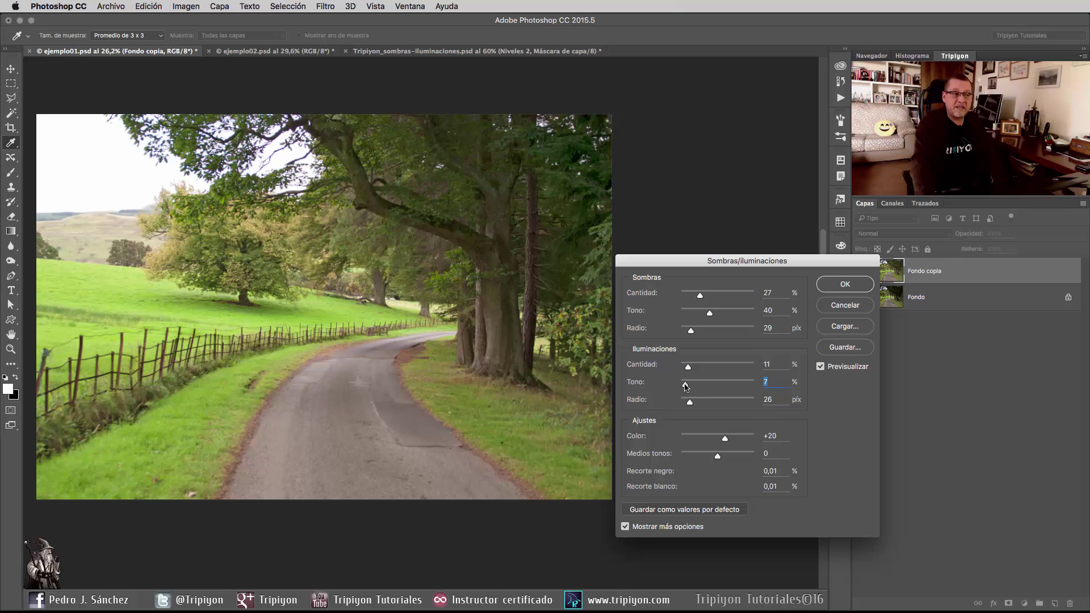
mouse_move(686, 386)
left_mouse_down()
mouse_move(768, 384)
mouse_move(692, 384)
left_mouse_up()
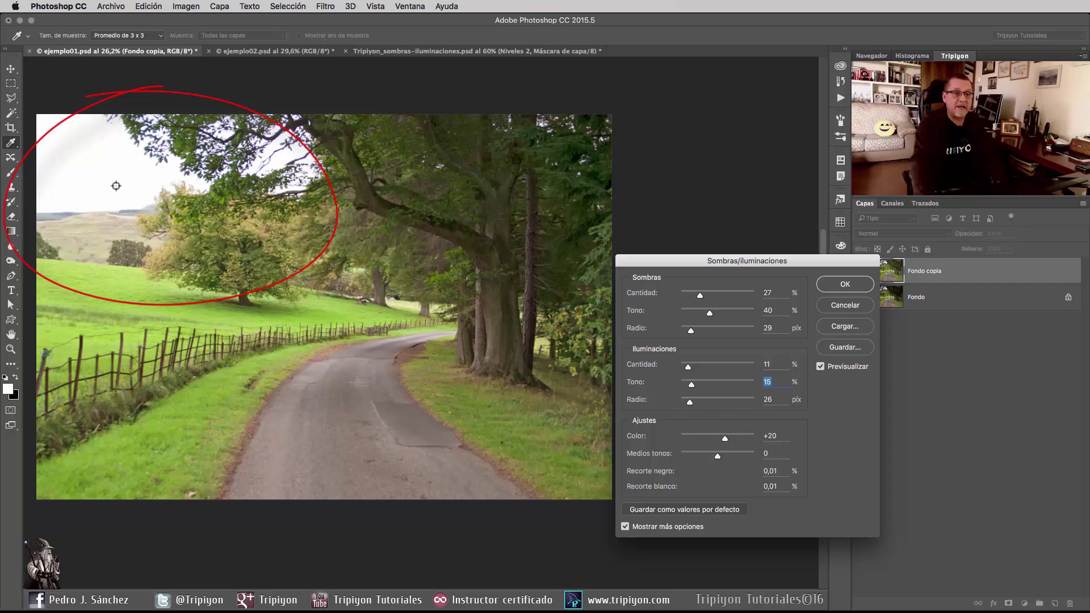
Set the highlights radius to 29 px and amount to 23%, and compare the photo with and without the adjustment preview
left_click_drag(691, 402, 692, 405)
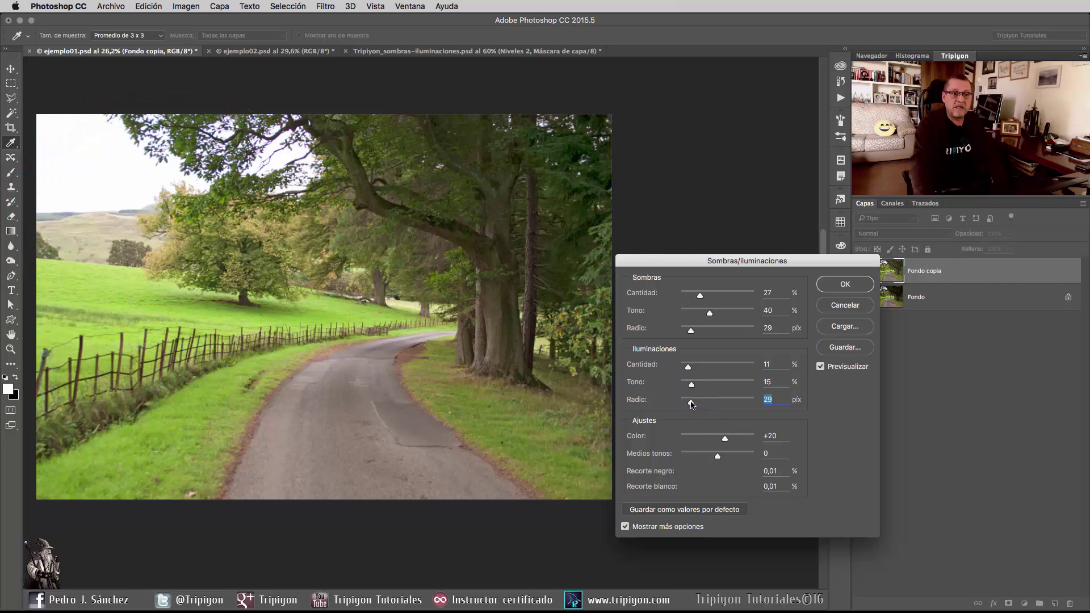
left_click(691, 370)
left_click_drag(693, 370, 698, 369)
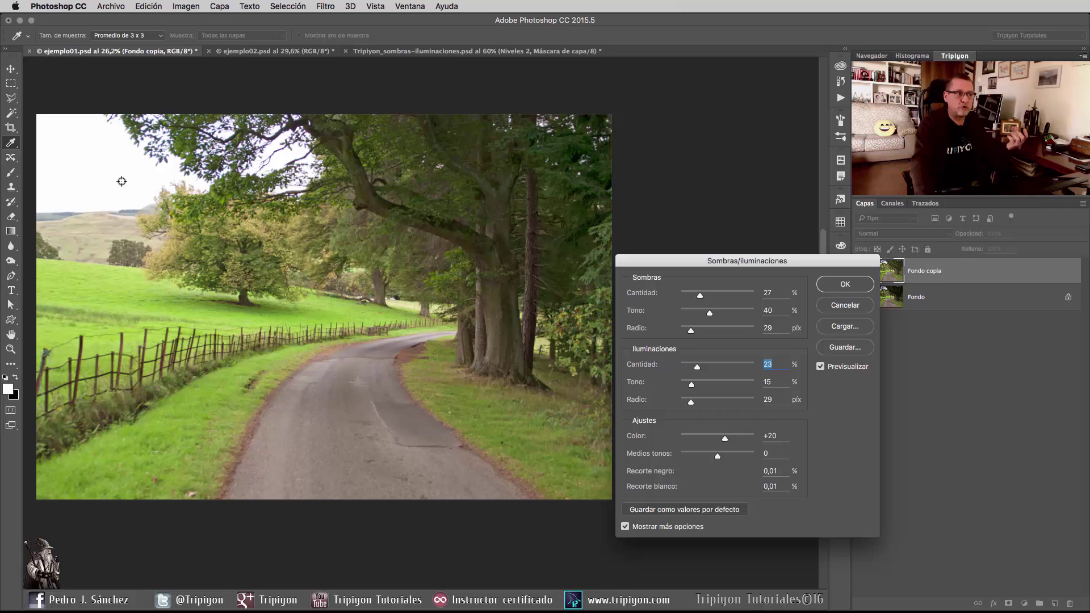
left_click(816, 370)
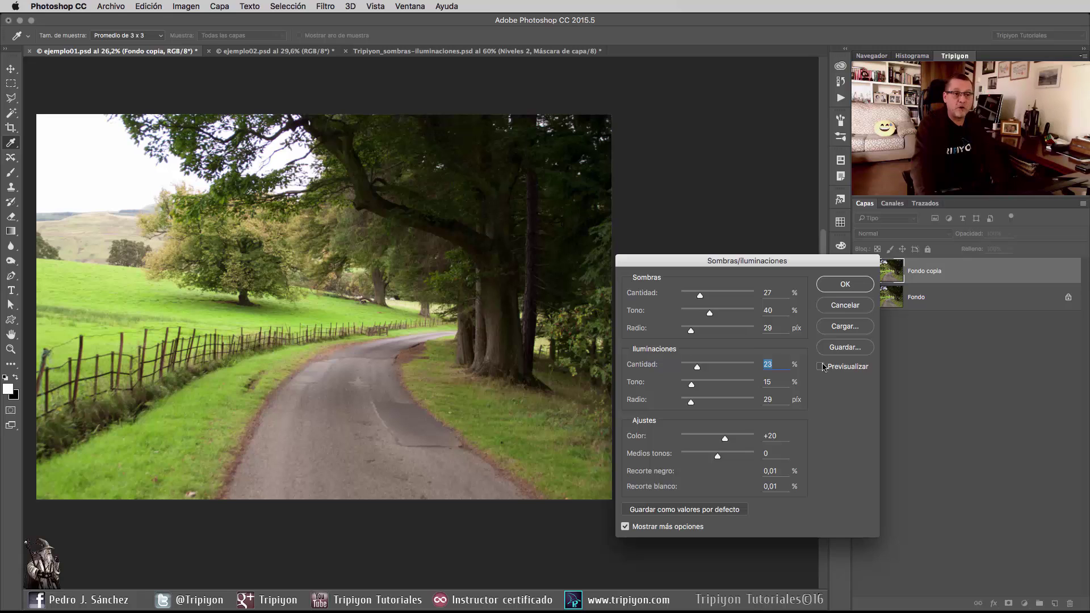
left_click(821, 368)
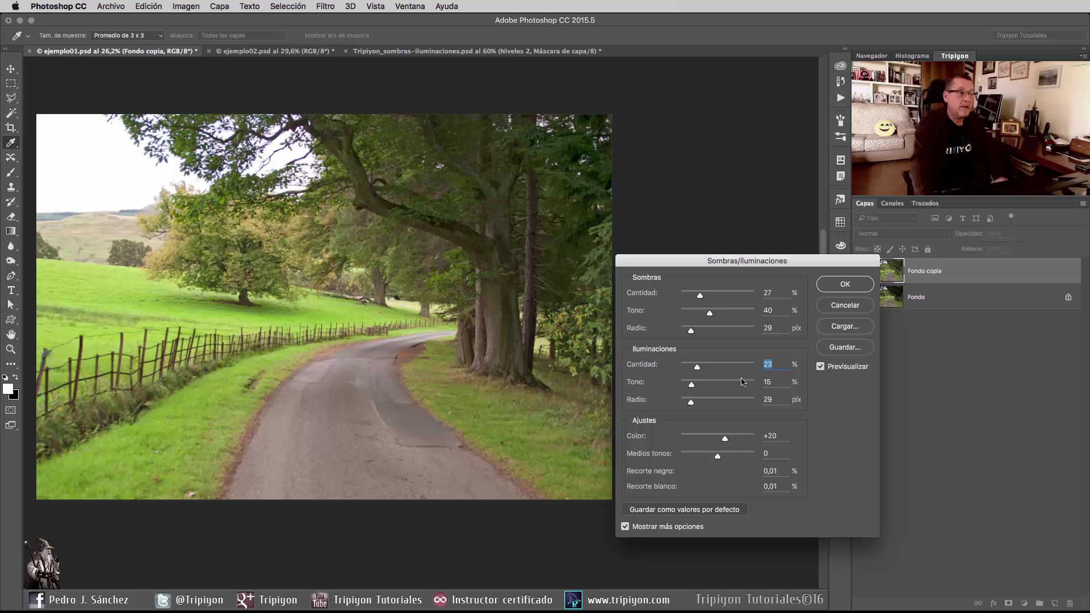
Set the highlights tone to 21% and check the result against the unadjusted photo
left_click(692, 384)
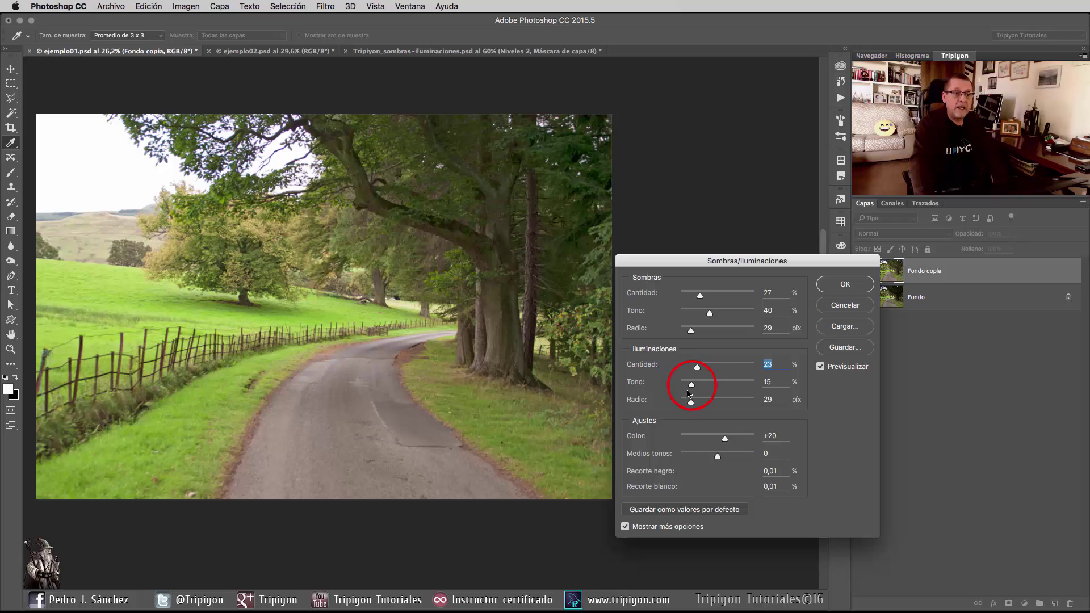
mouse_move(687, 391)
left_mouse_down()
mouse_move(708, 386)
mouse_move(697, 387)
left_mouse_up()
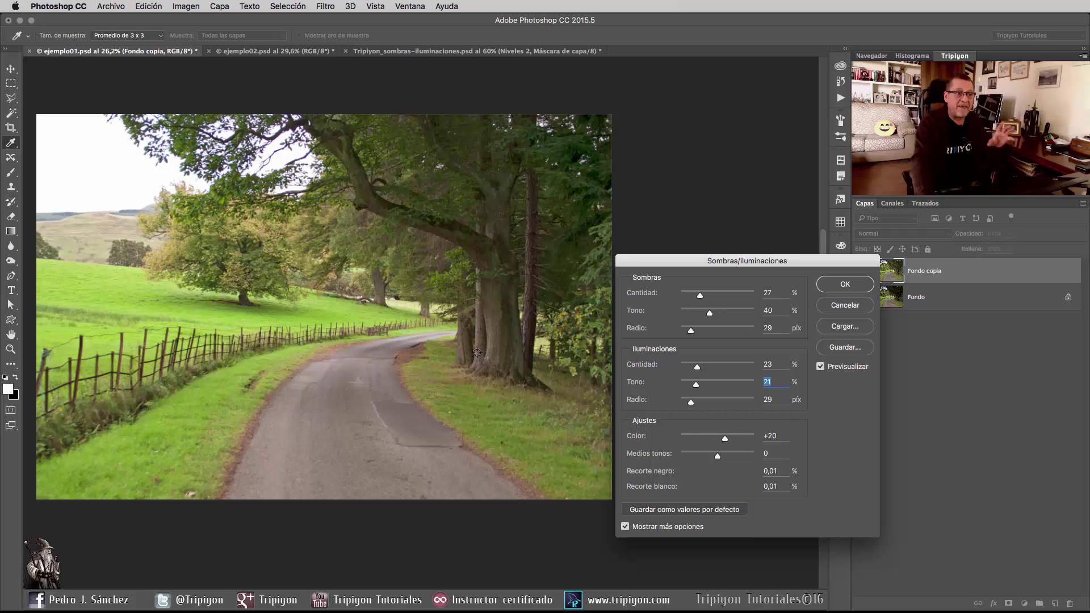
left_click(823, 372)
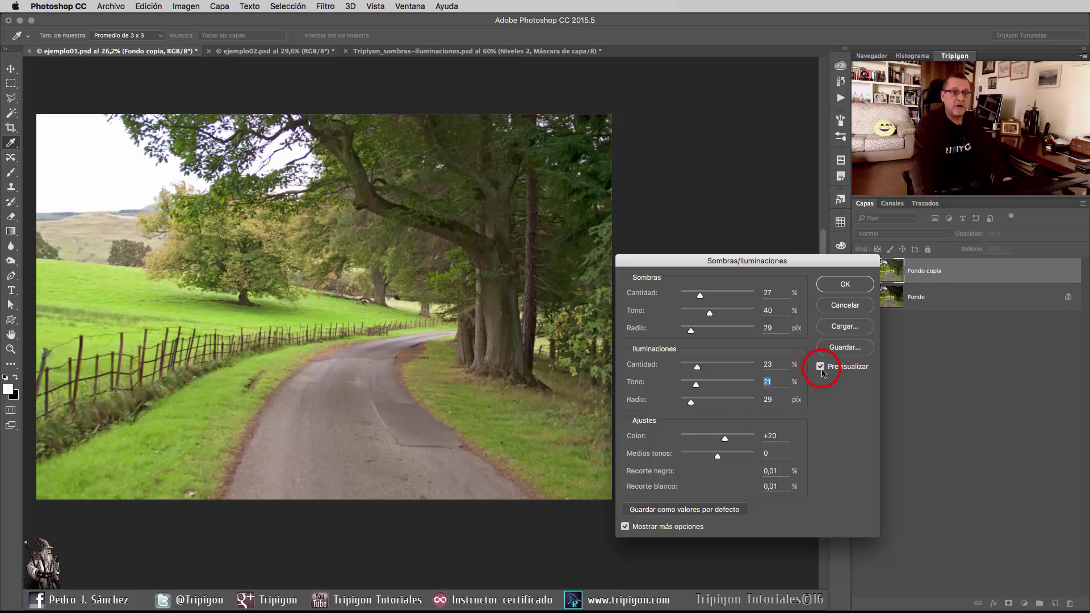
left_click(821, 366)
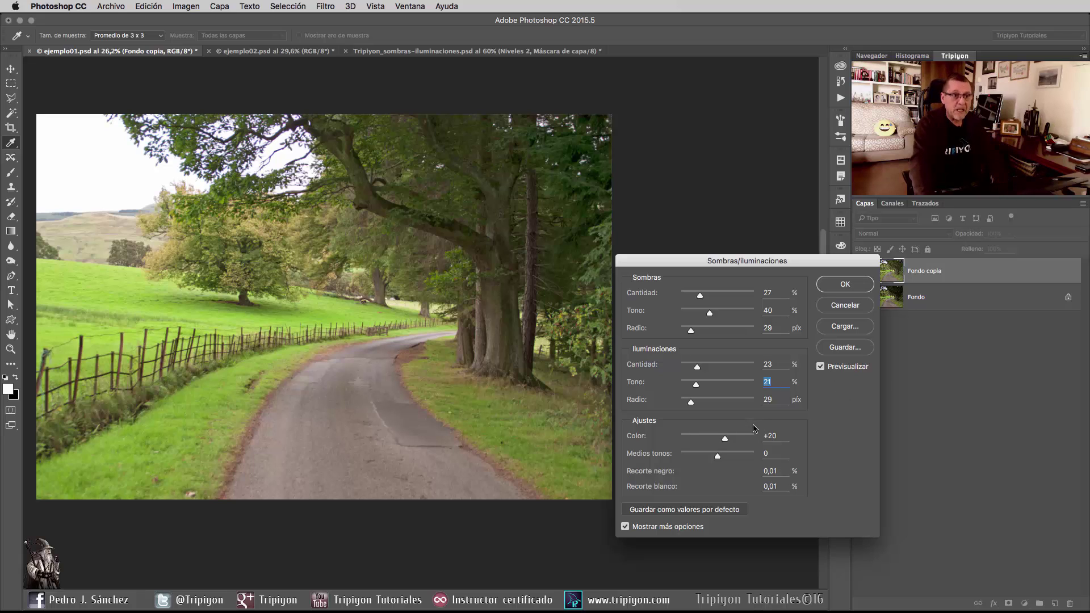
Keep the color correction at +20 and set the midtones to +30
left_click(724, 441)
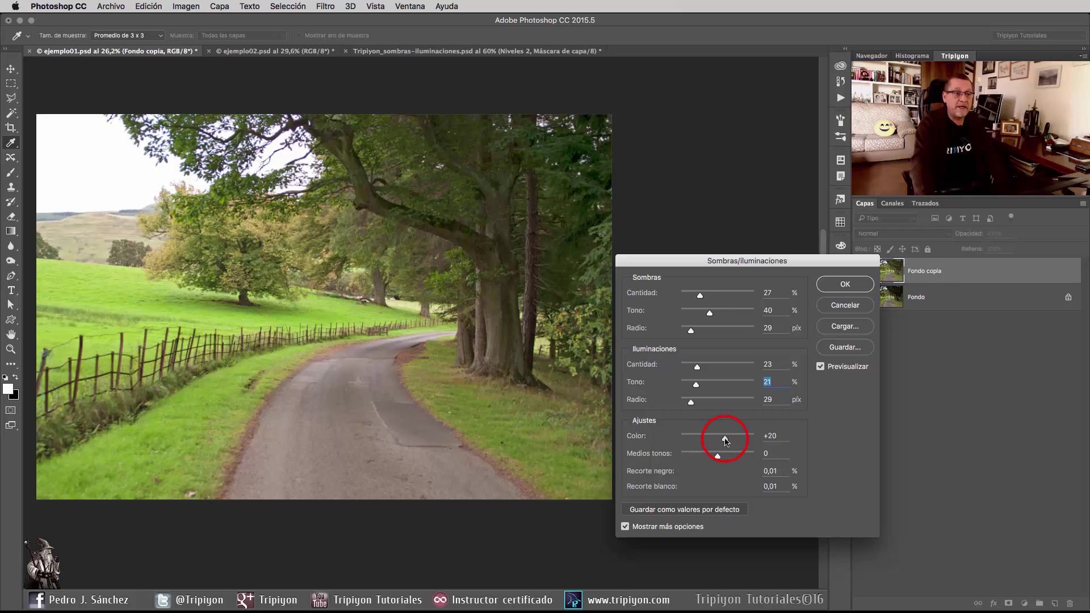
mouse_move(725, 441)
left_mouse_down()
mouse_move(765, 437)
mouse_move(659, 435)
mouse_move(725, 442)
left_mouse_up()
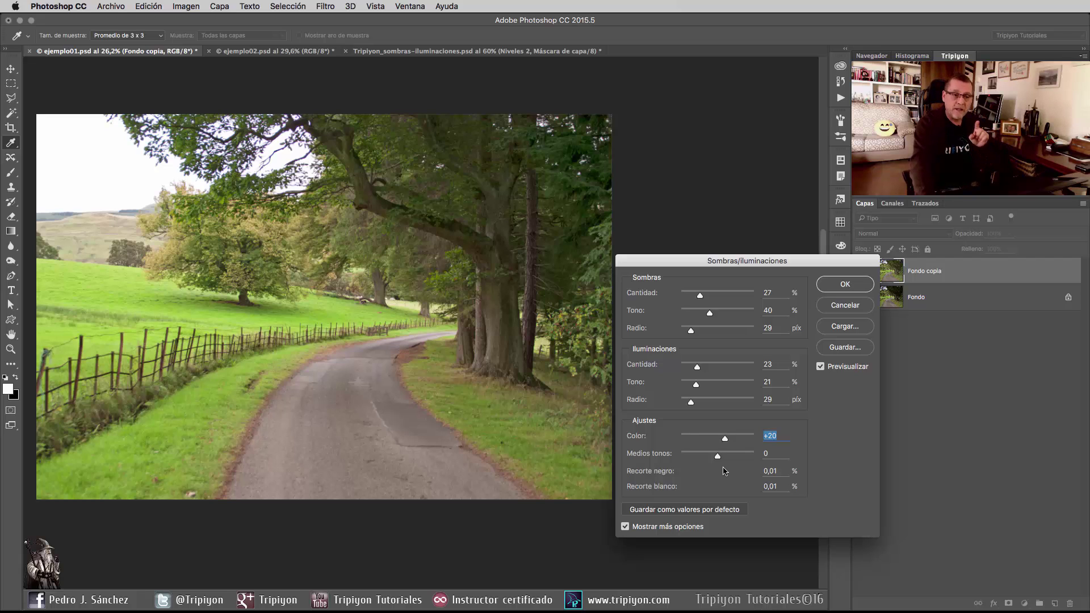
left_click_drag(718, 455, 730, 462)
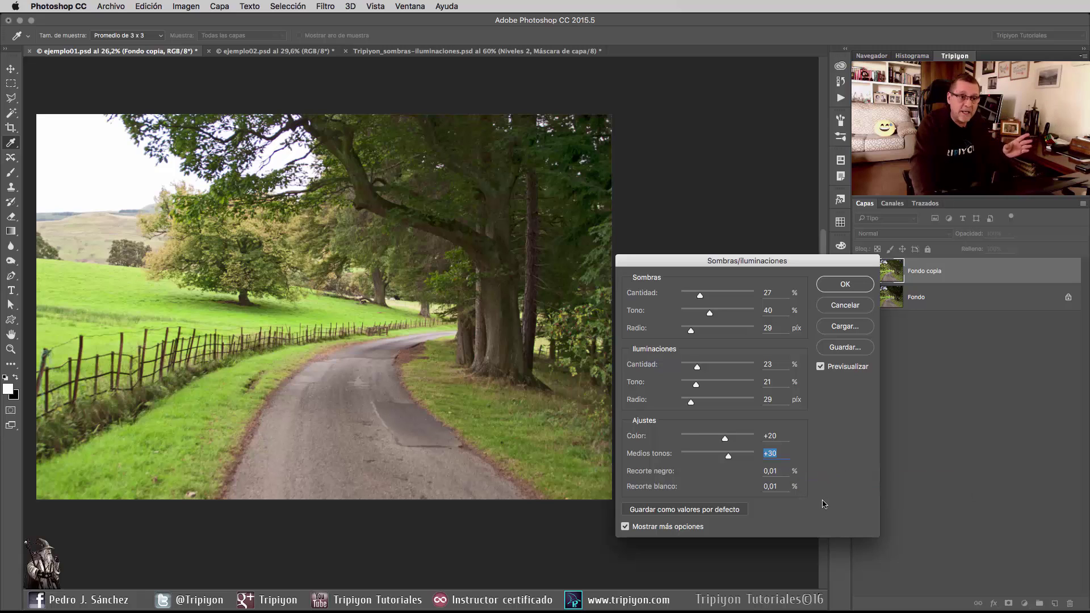
Try a black clip of 5% and undo it
left_click(784, 470)
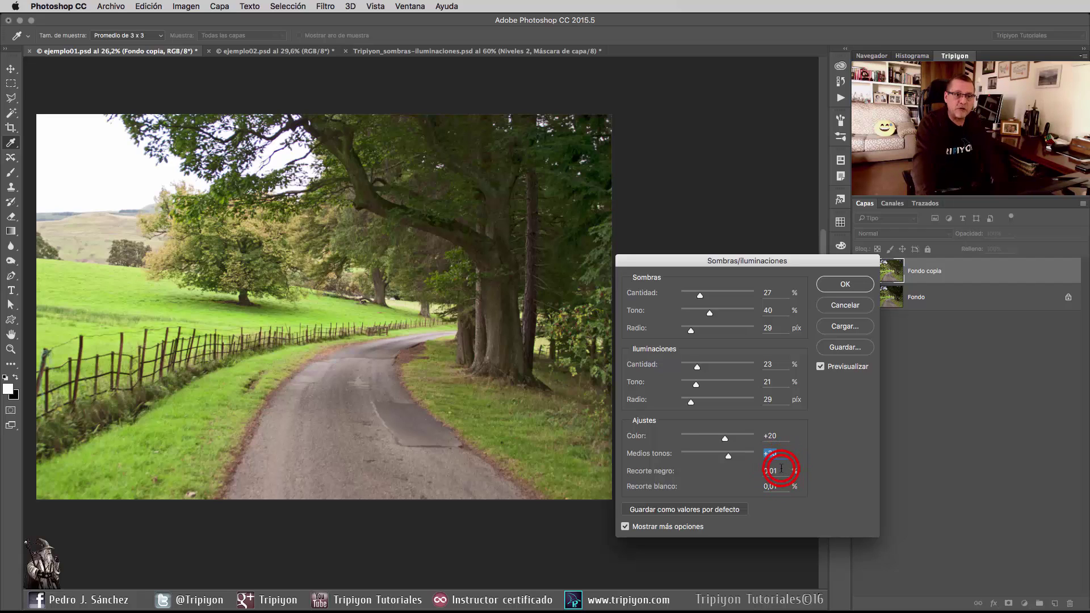
type("5")
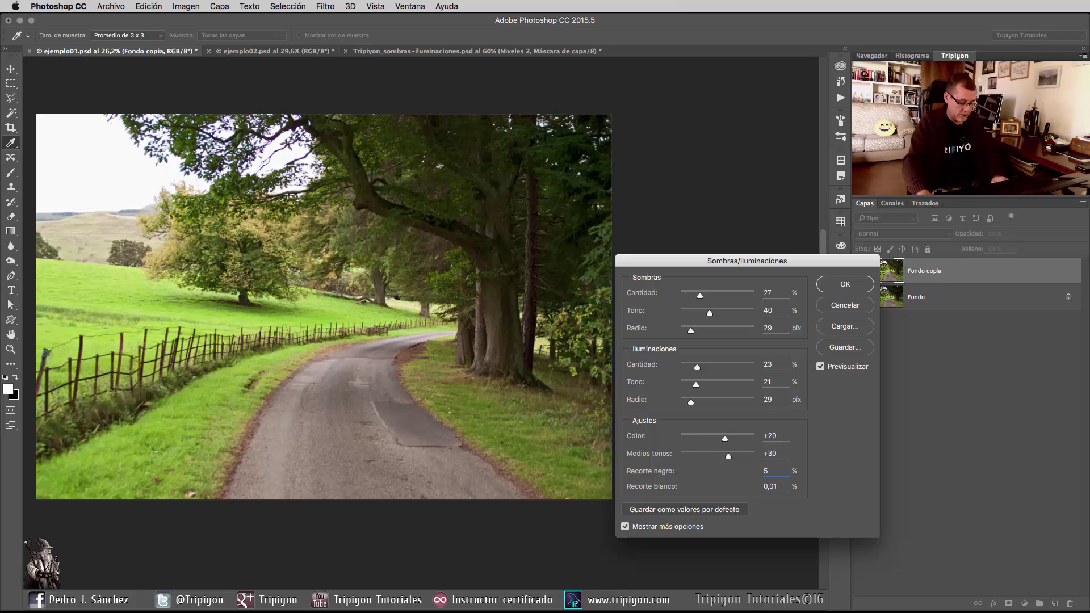
key("super+z")
Apply the Shadows/Highlights adjustment and compare the image with the Fondo copia layer hidden and shown
left_click(845, 284)
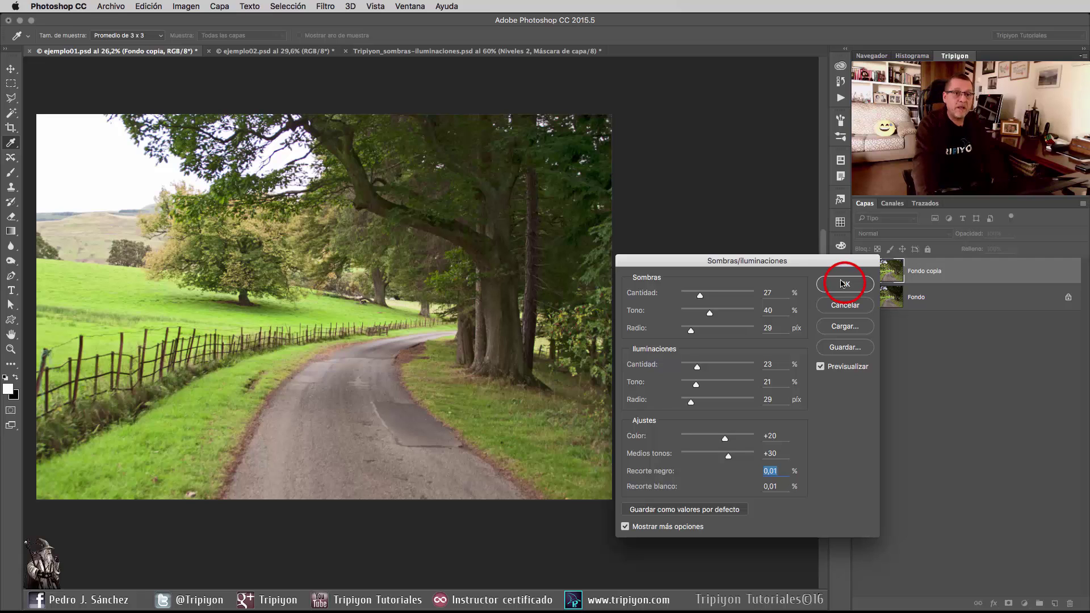
key("m")
left_click(370, 314)
left_click(861, 271)
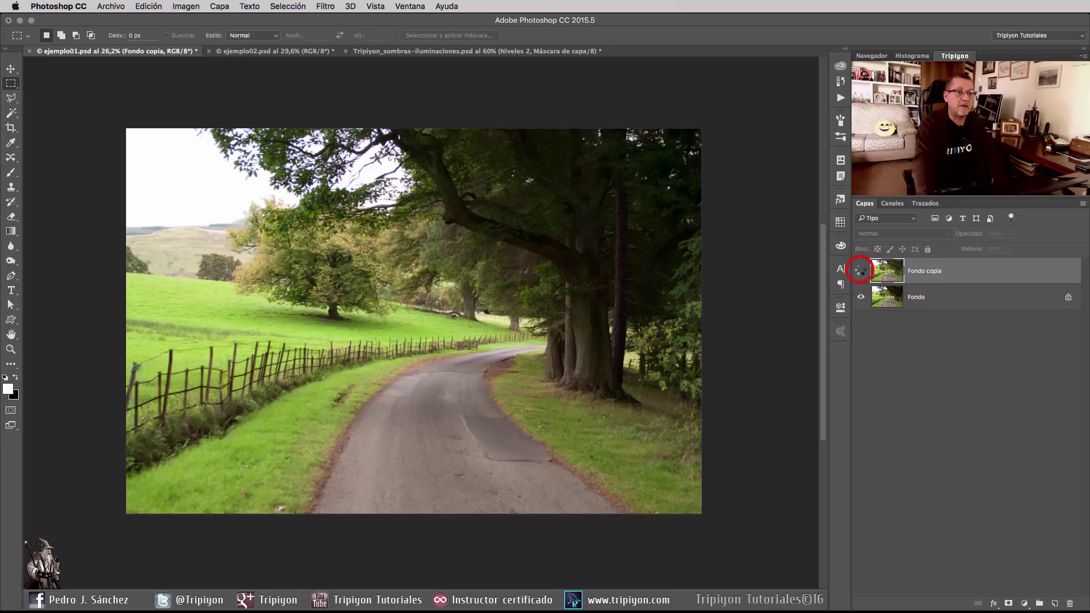
left_click(860, 271)
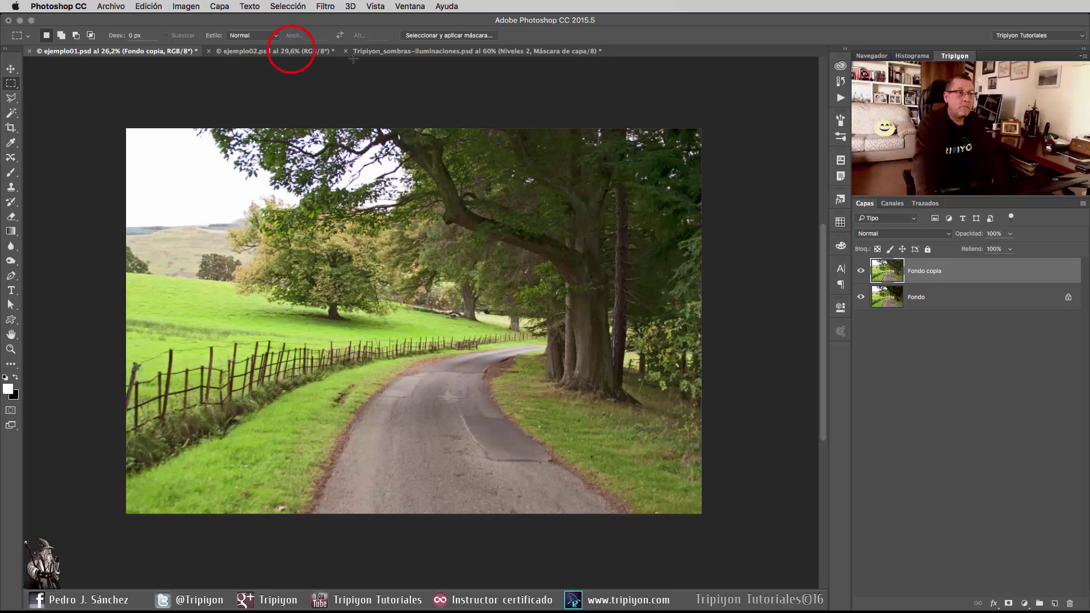
In ejemplo02.psd, duplicate the Fondo layer and open the Shadows/Highlights adjustment on the copy
left_click(287, 50)
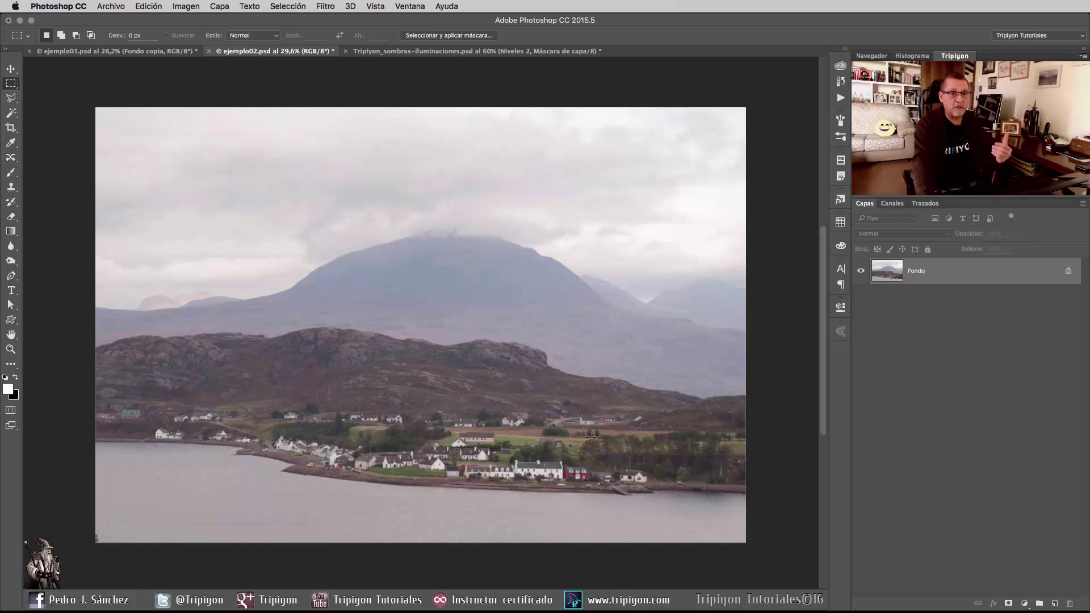
left_click_drag(947, 271, 1055, 605)
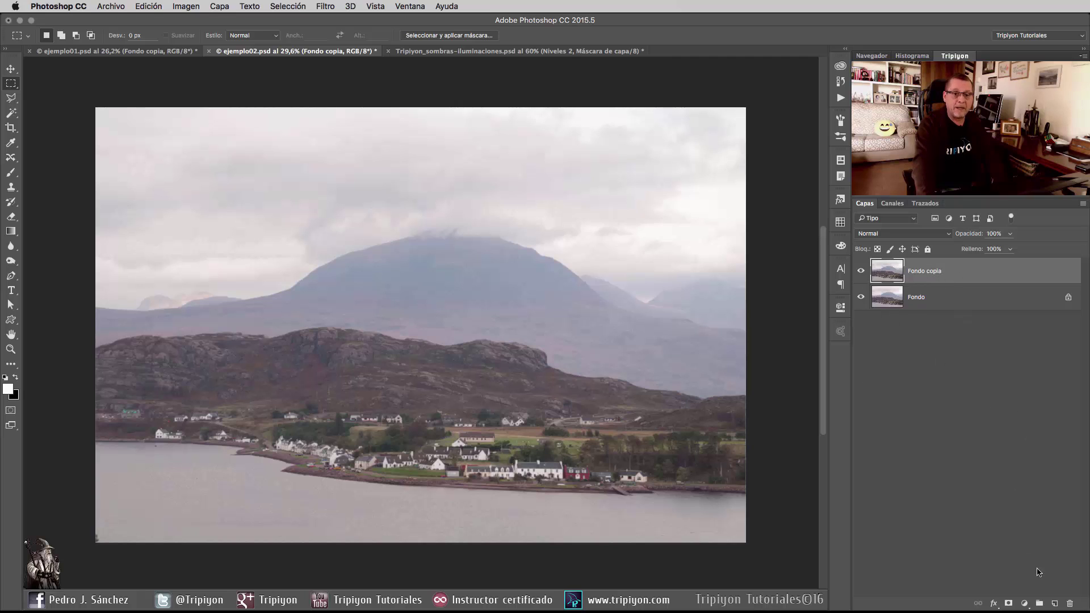
left_click(184, 6)
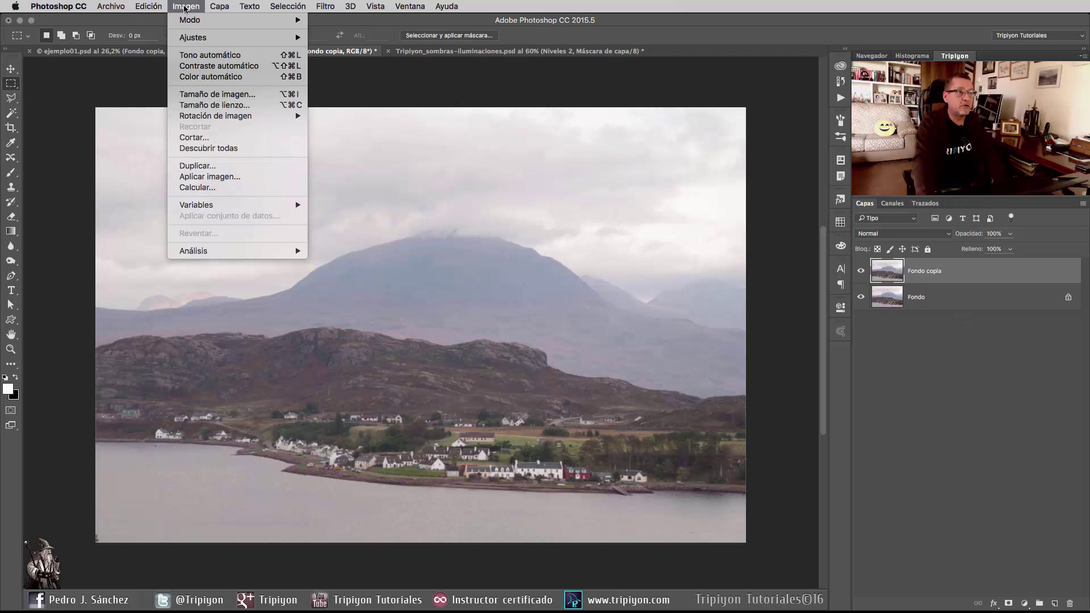
mouse_move(207, 39)
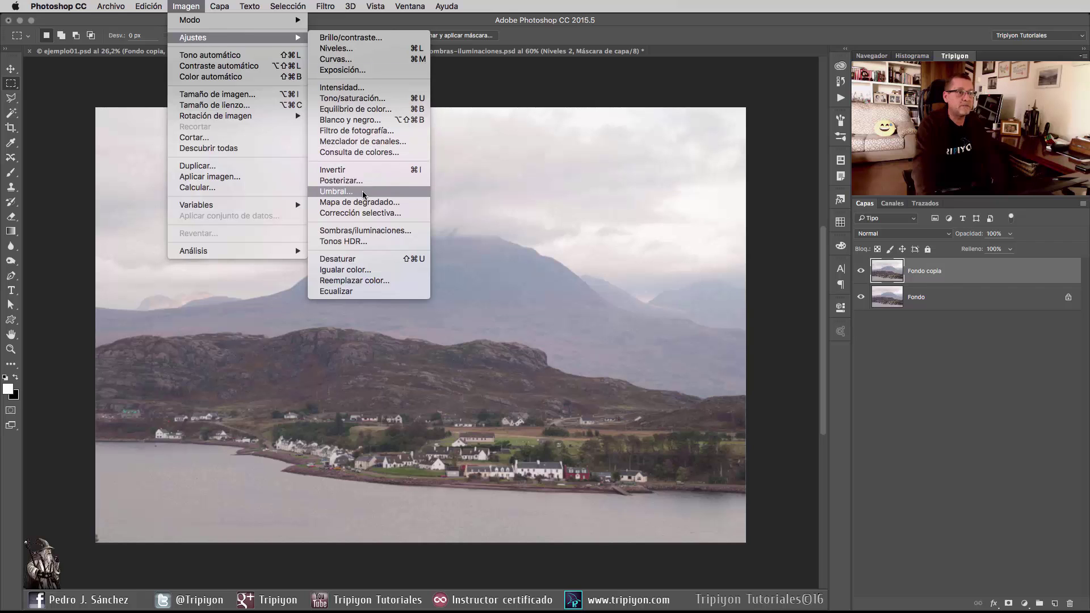
left_click(369, 231)
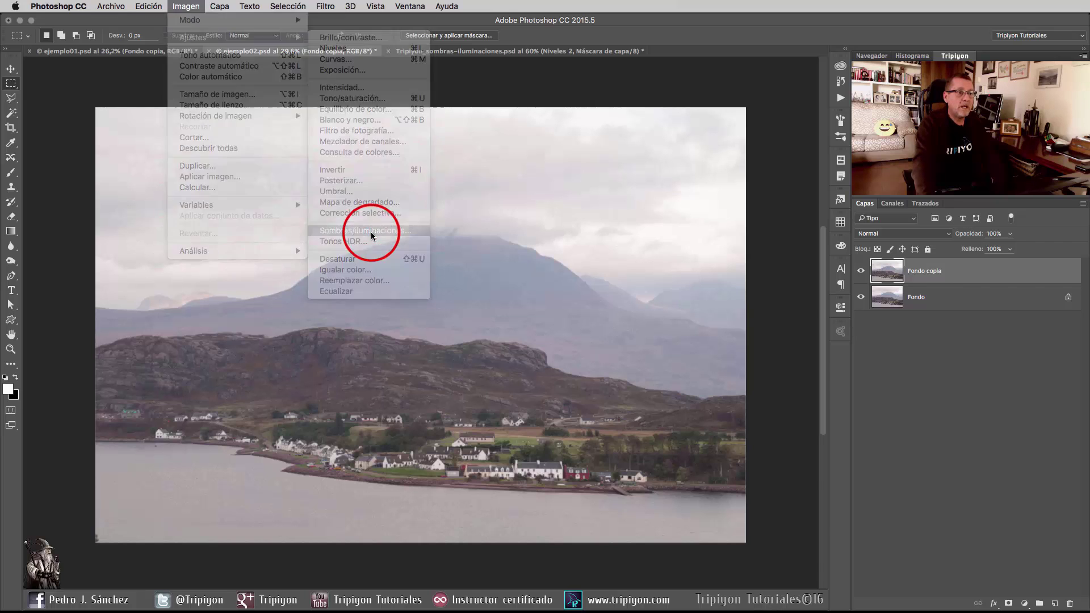
Arrange the dialog and photo side by side and compare the default shadows correction with the original using the preview
left_click_drag(666, 261, 800, 290)
left_click_drag(582, 332, 443, 287)
left_click_drag(521, 295, 479, 334)
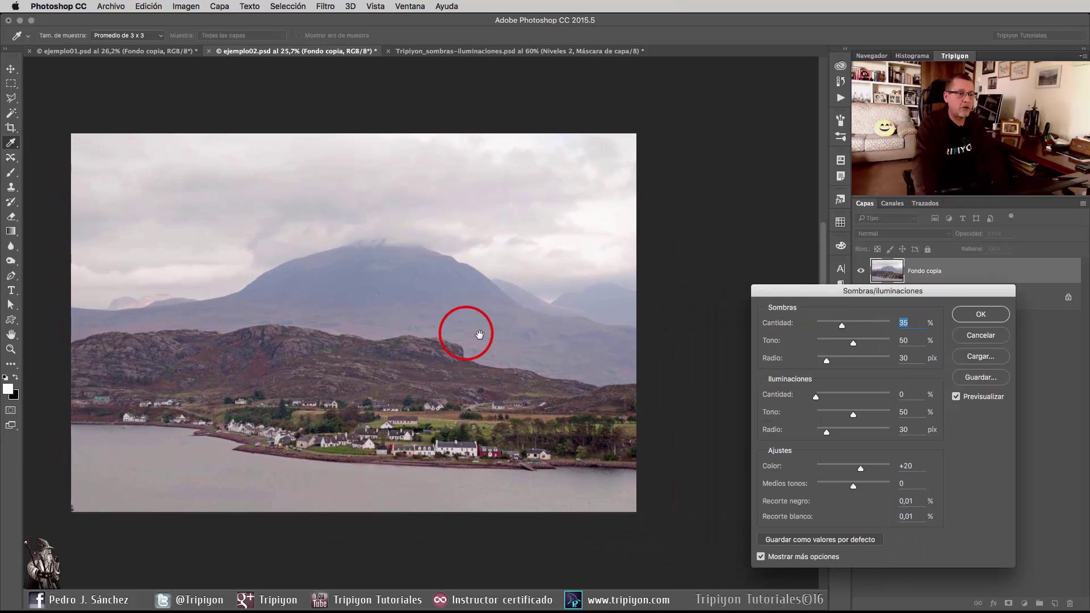
left_click(850, 334)
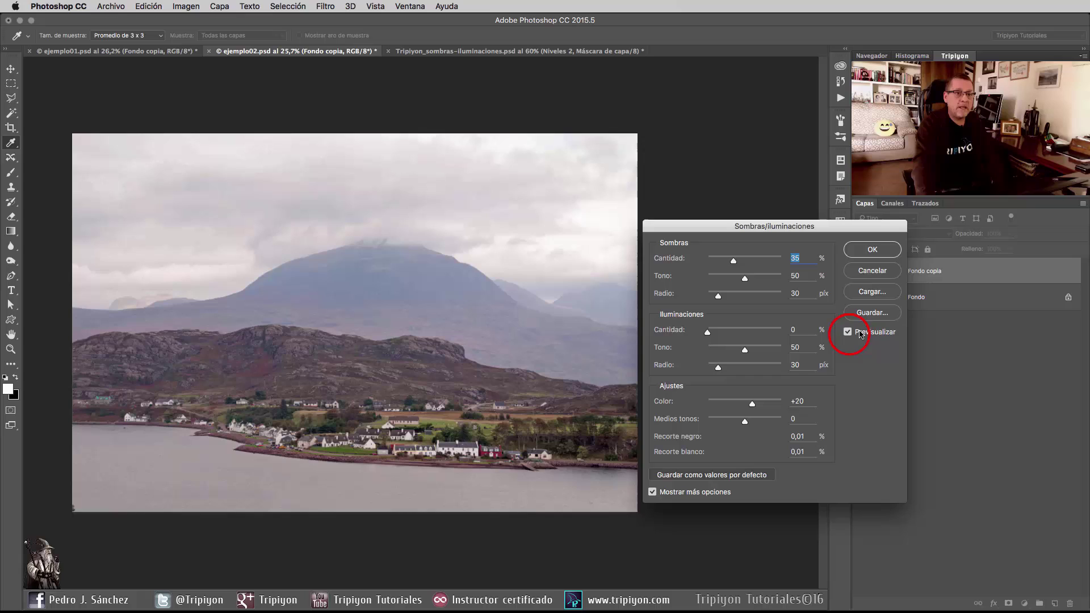
left_click(849, 333)
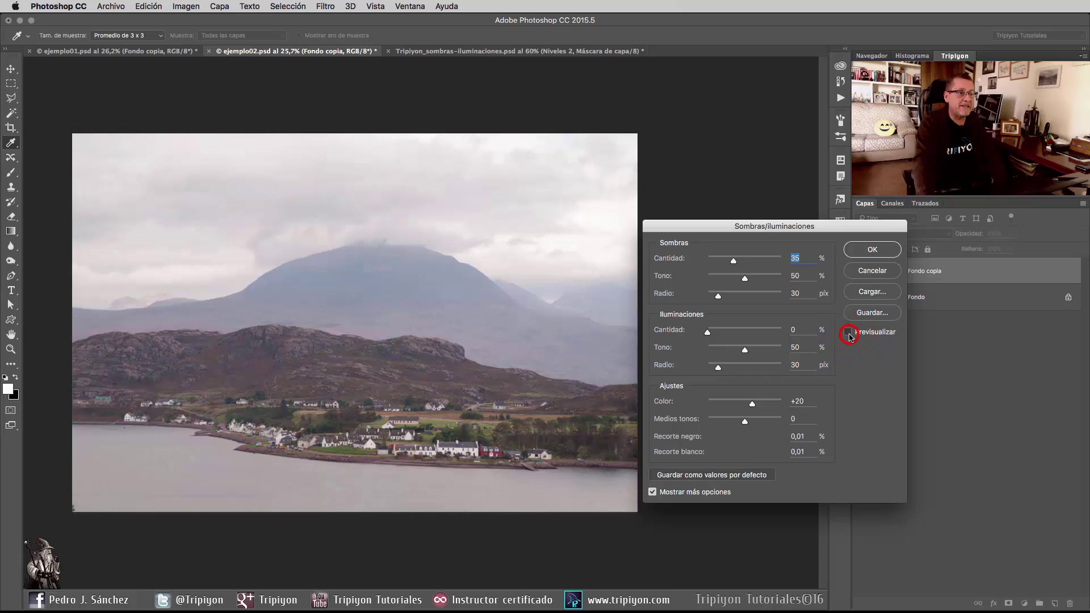
left_click(849, 333)
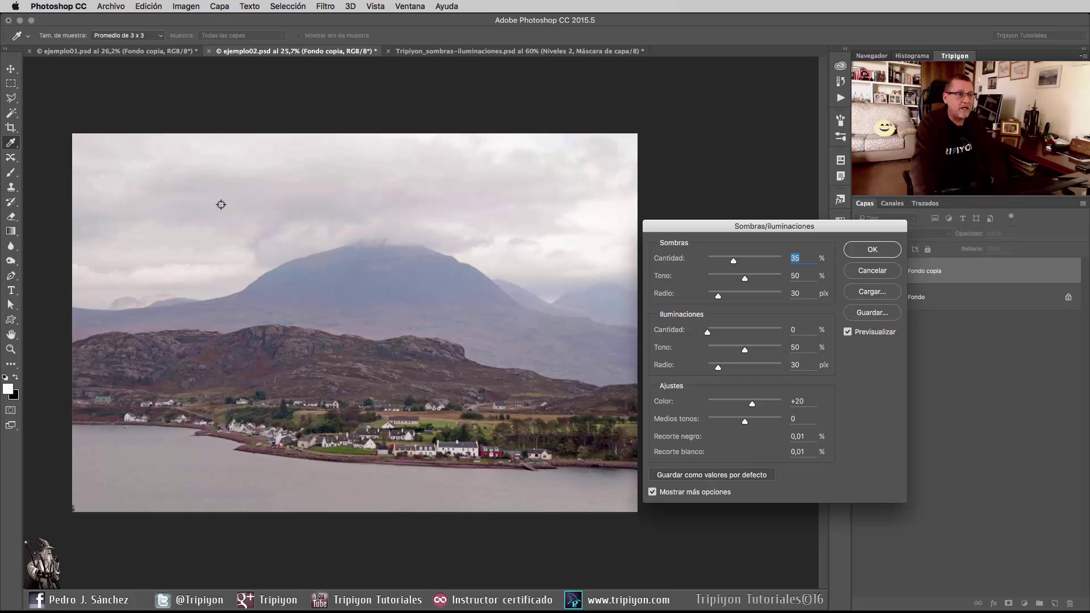
Set the highlights amount to 18%, tone to 58% and radius to 57 px, and compare the mountain photo with and without preview
left_click_drag(707, 333, 717, 333)
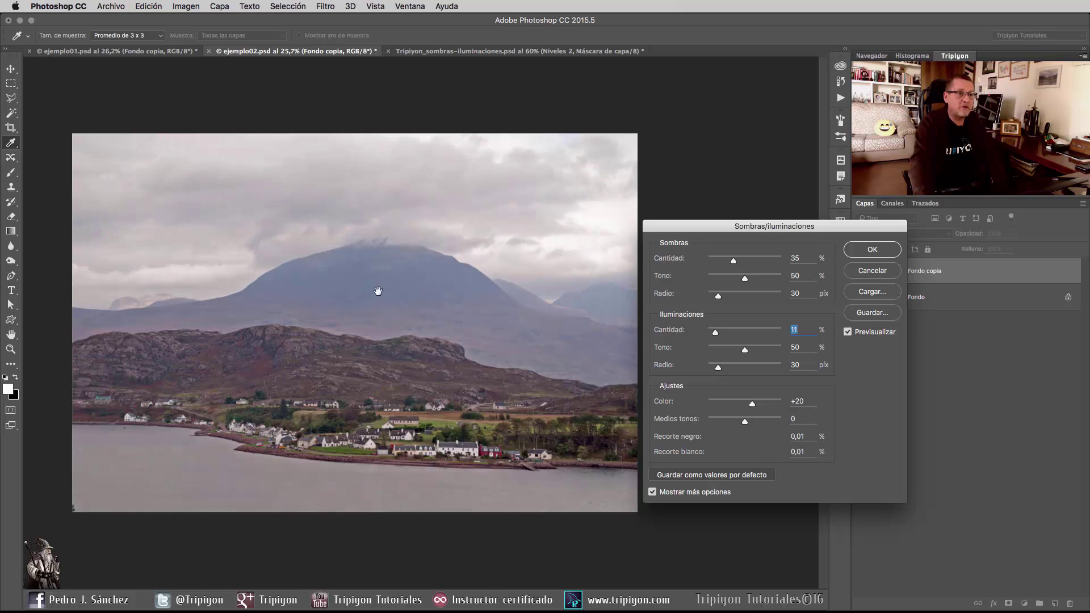
left_click_drag(716, 333, 721, 333)
left_click_drag(745, 349, 727, 370)
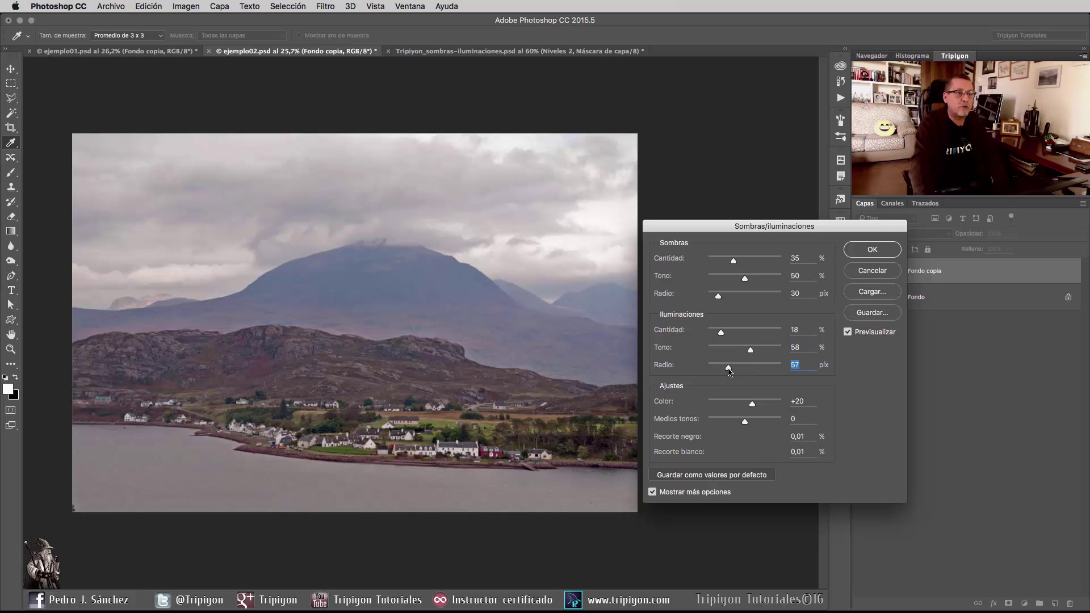
left_click(848, 332)
left_click(849, 332)
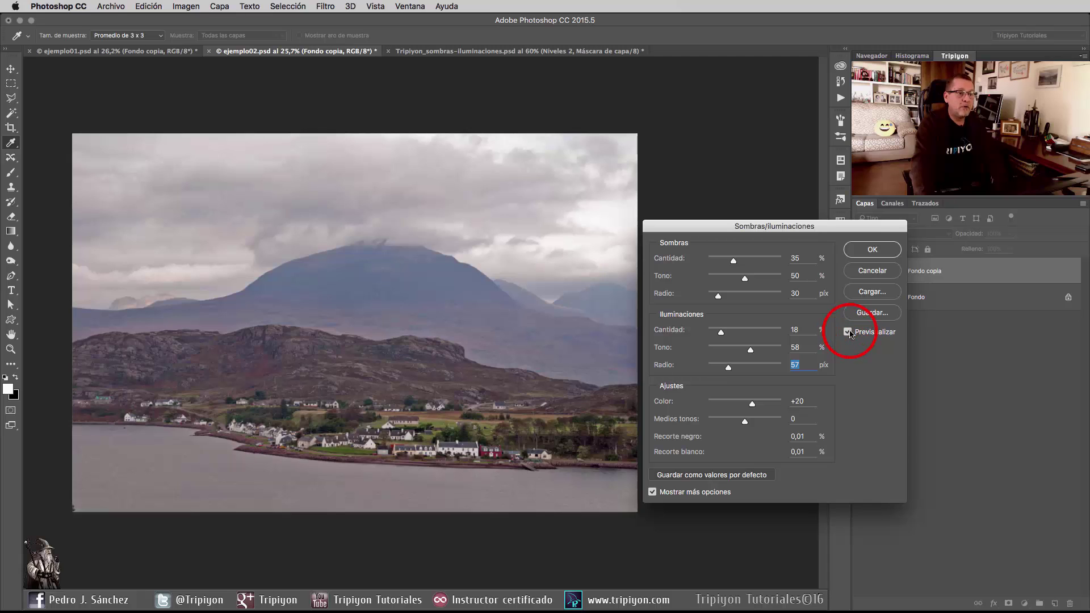
left_click(850, 332)
left_click(850, 333)
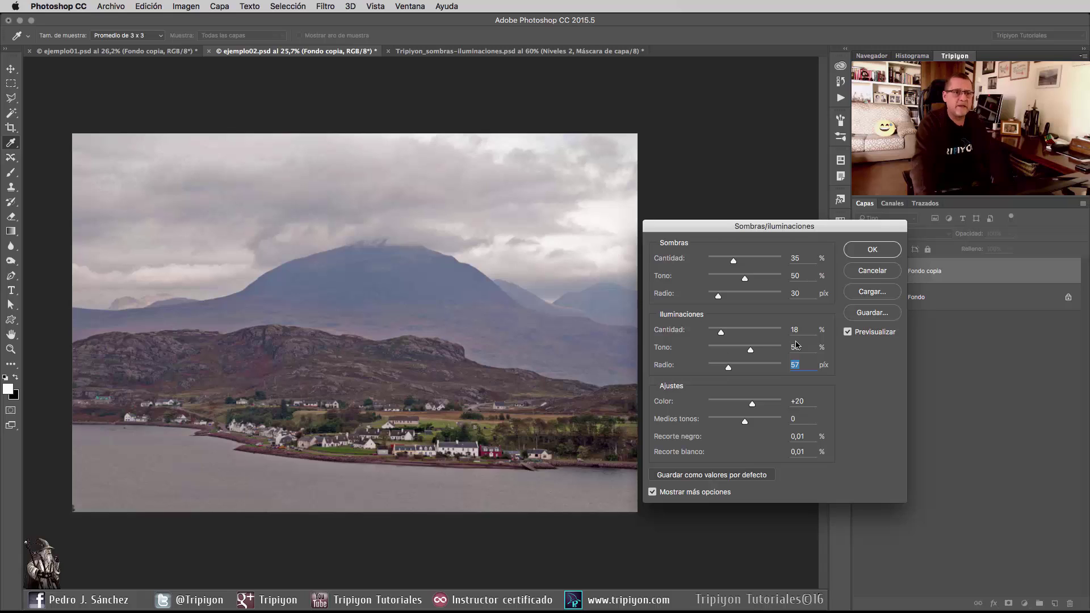
Set the highlights radius to 28 px and the midtones to +28
left_click_drag(728, 366, 720, 369)
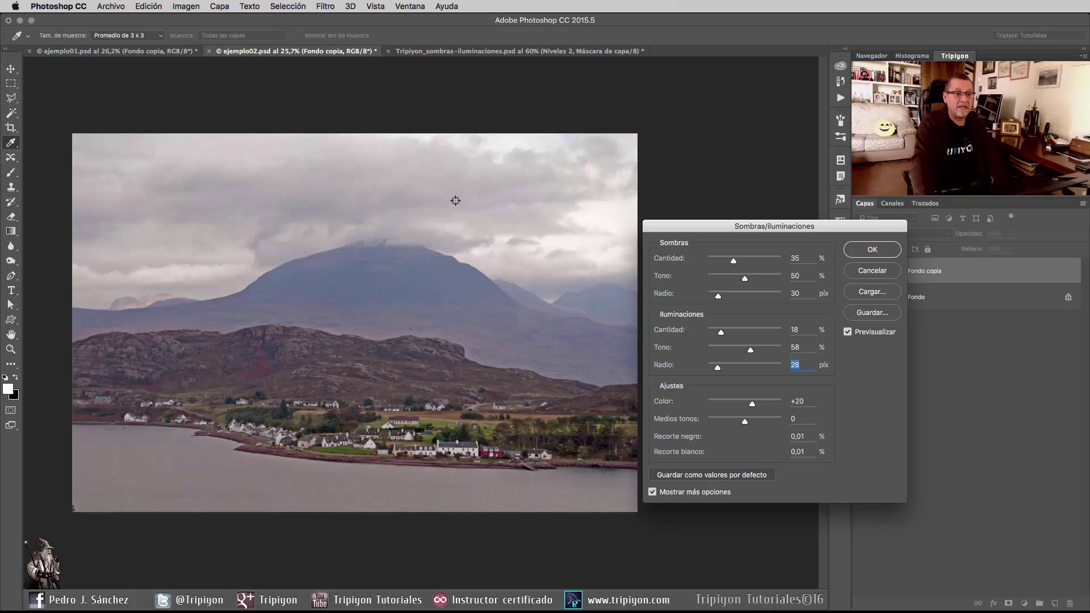
left_click_drag(744, 421, 756, 423)
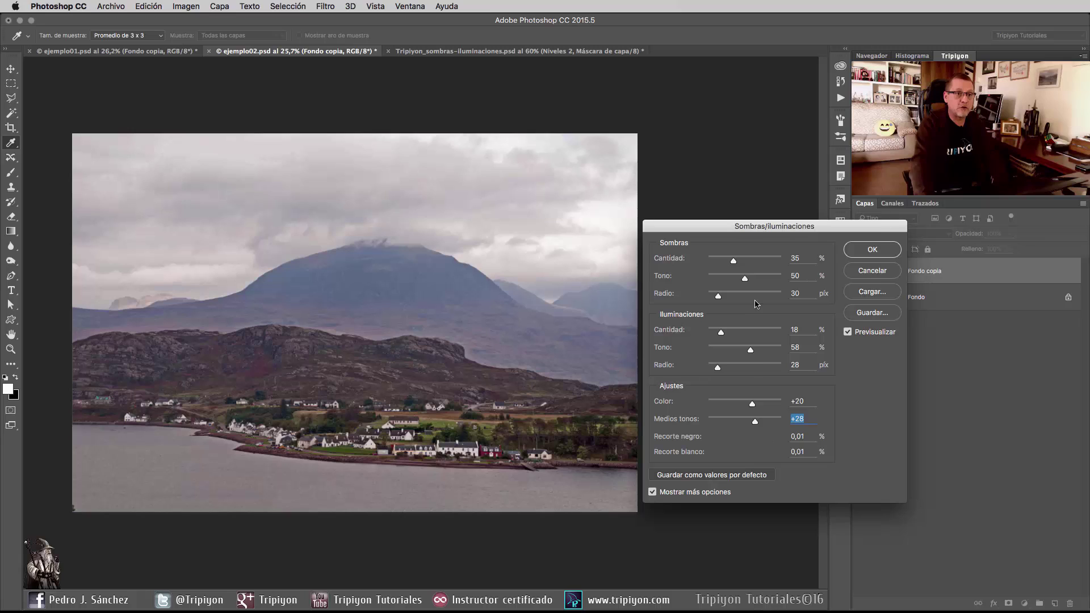
Set the shadows amount to 36%, tone to 49% and radius to 29 px, and apply the adjustment
left_click(745, 277)
left_click_drag(750, 278, 743, 279)
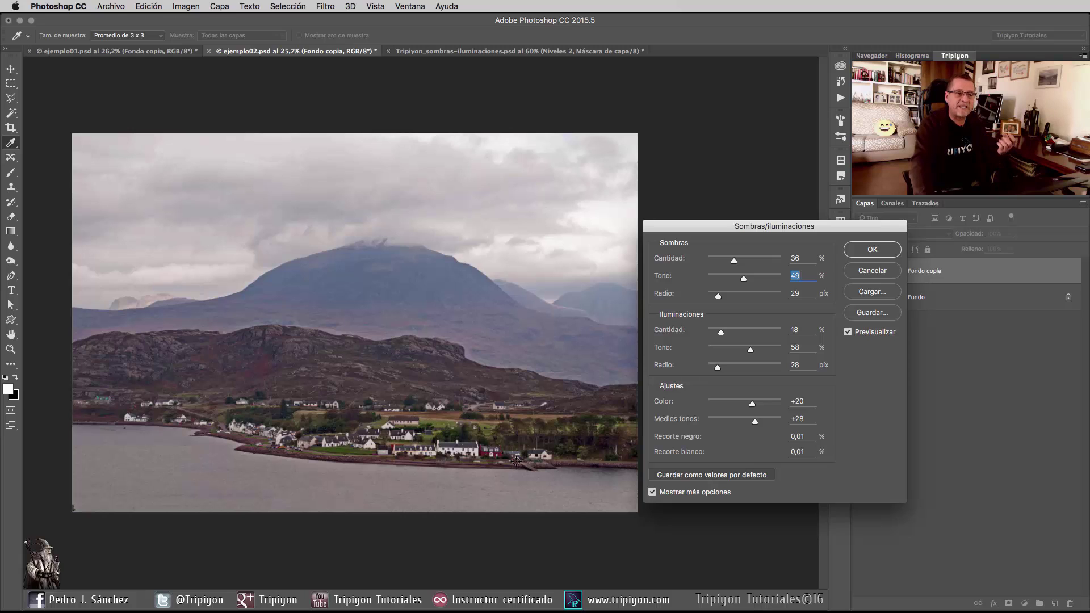
left_click(872, 250)
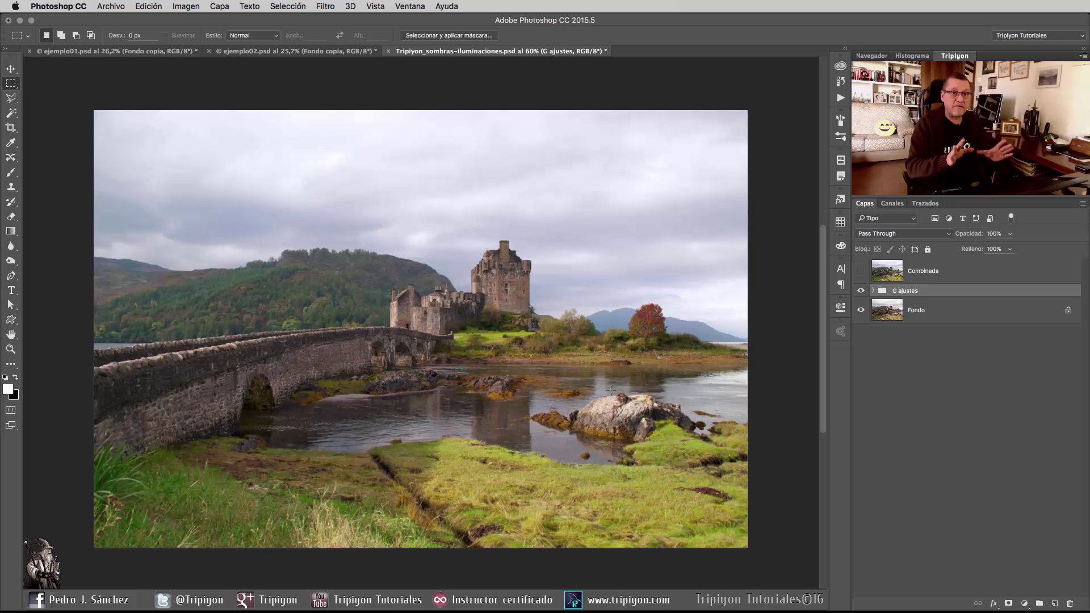
In Tripiyon_sombras-iluminaciones.psd, compare the castle photo with the G ajustes group hidden and shown
left_click(861, 291)
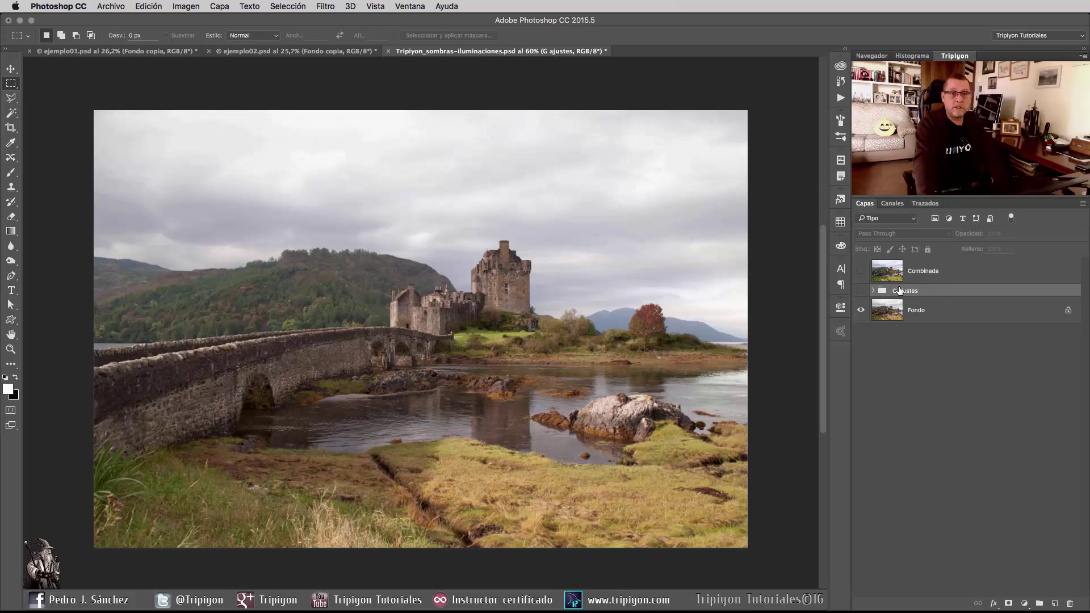
left_click(866, 291)
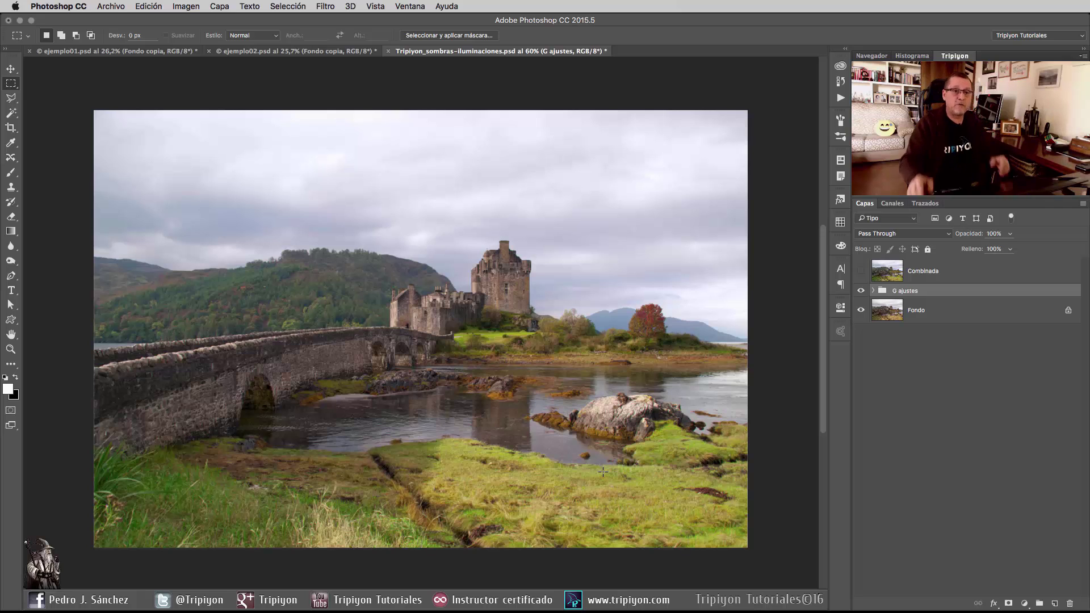
Show and select the Combinada layer, and open the Shadows/Highlights adjustment for it
left_click(862, 272)
left_click(937, 275)
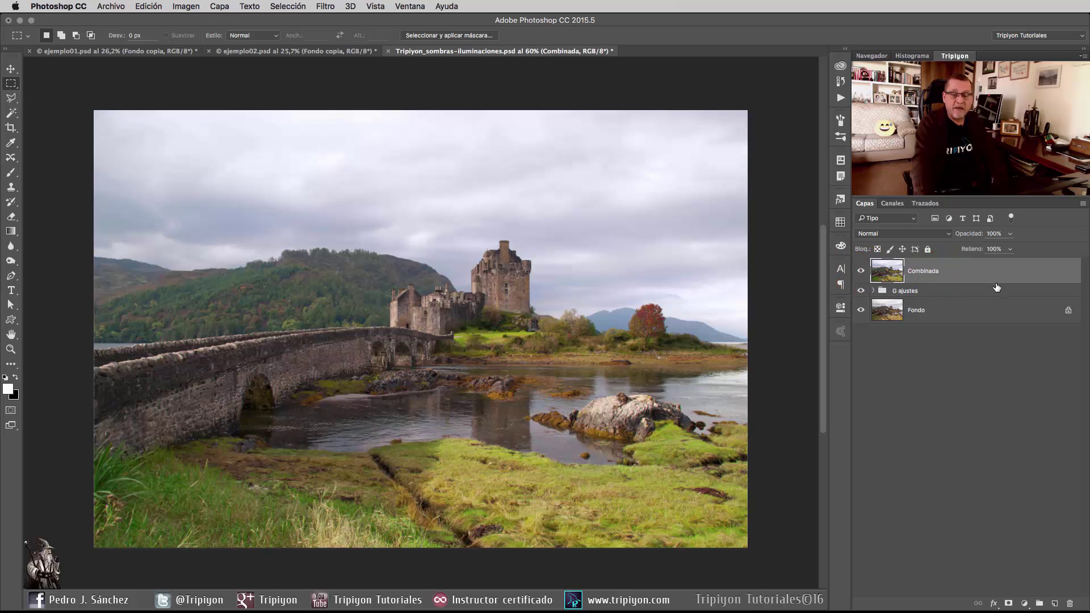
left_click_drag(688, 360, 629, 370)
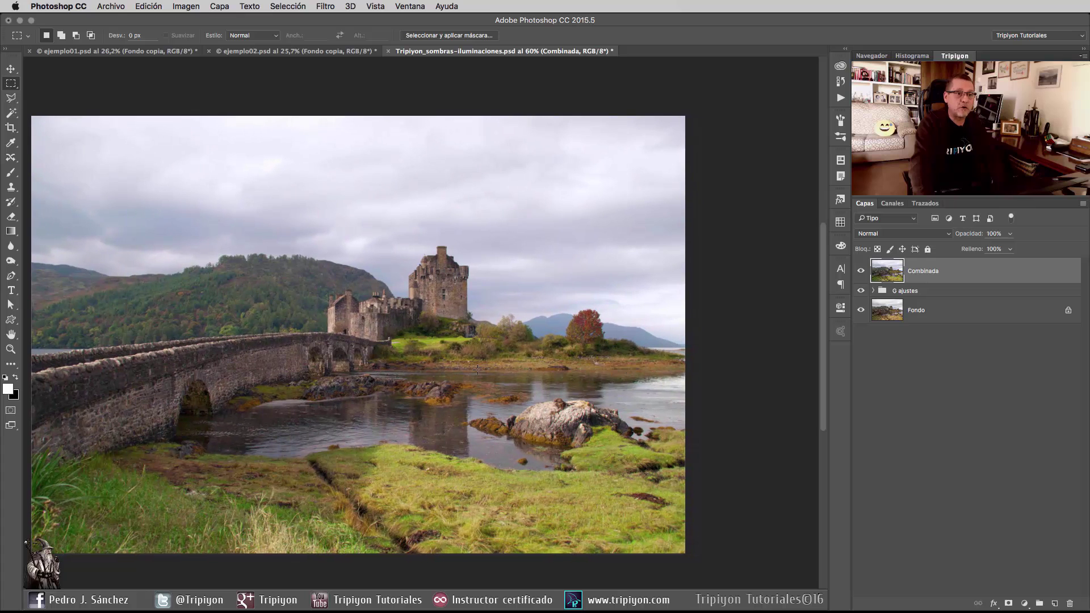
left_click_drag(478, 369, 570, 392)
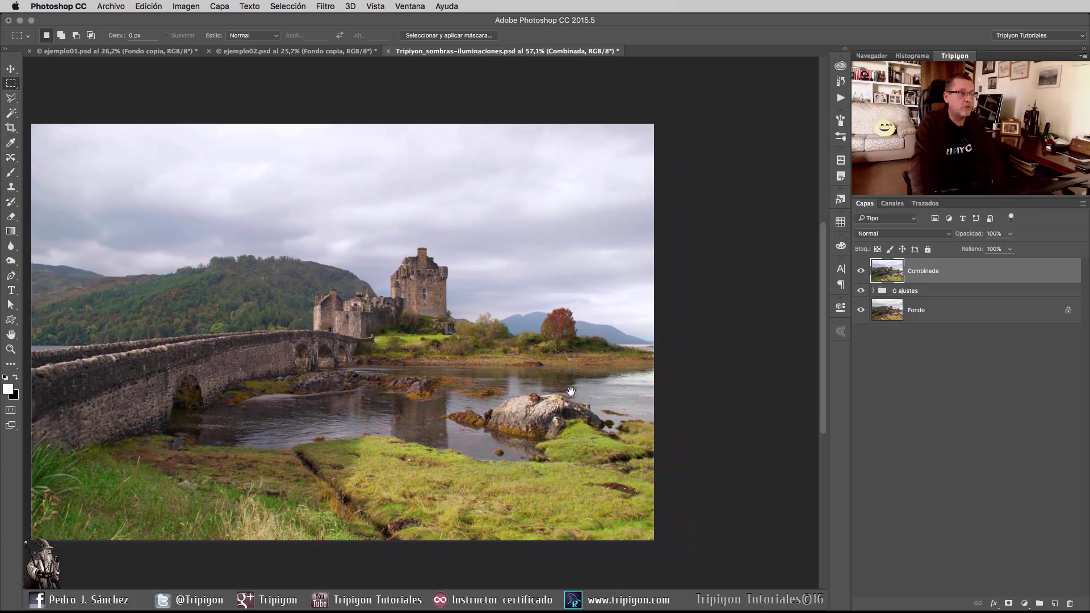
left_click(186, 6)
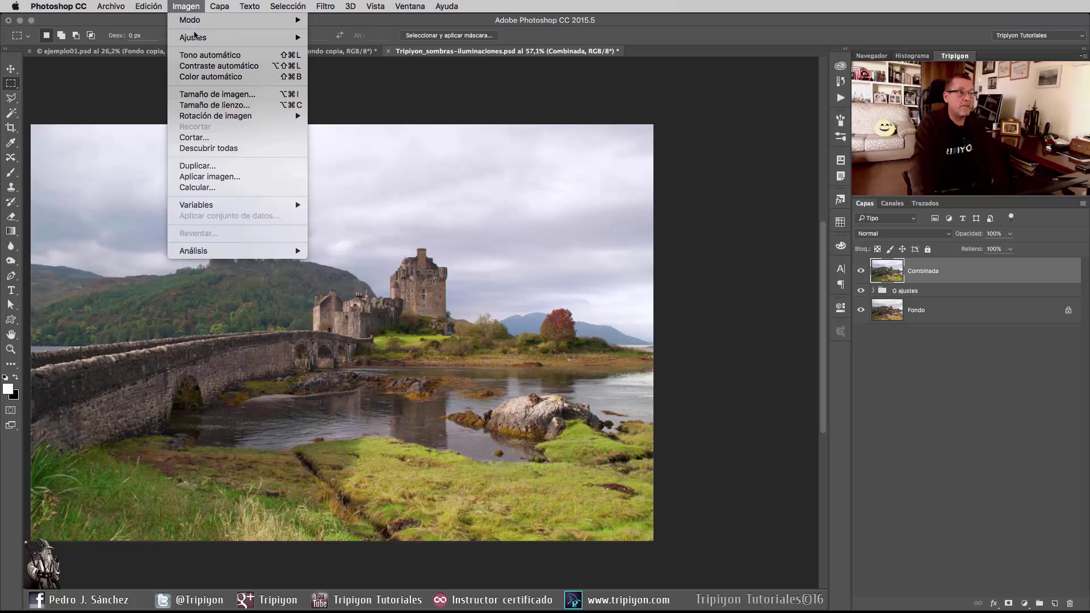
mouse_move(194, 36)
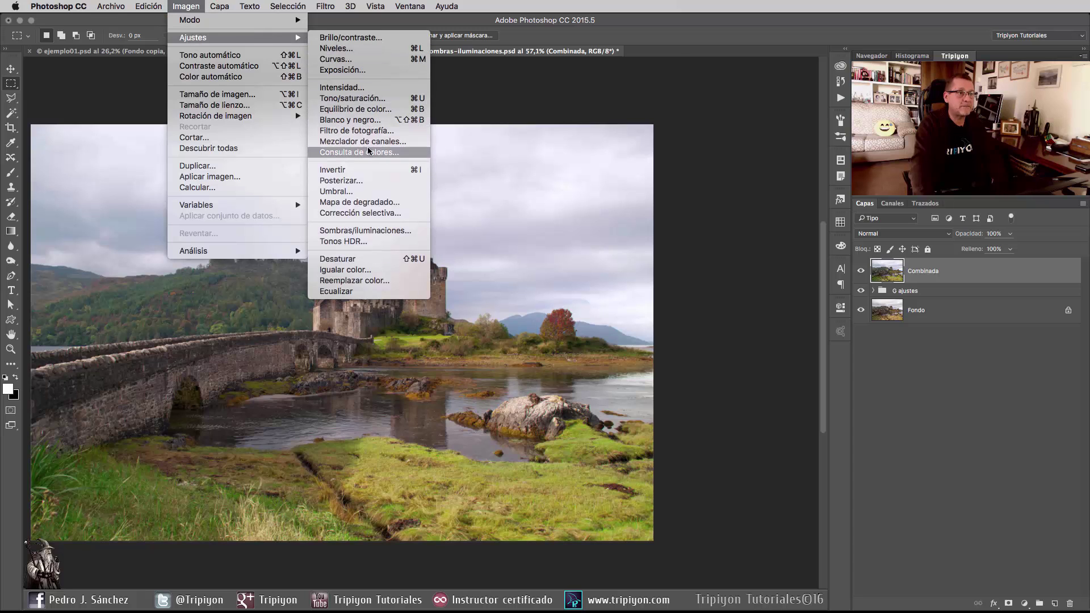
left_click(369, 229)
left_click(778, 229)
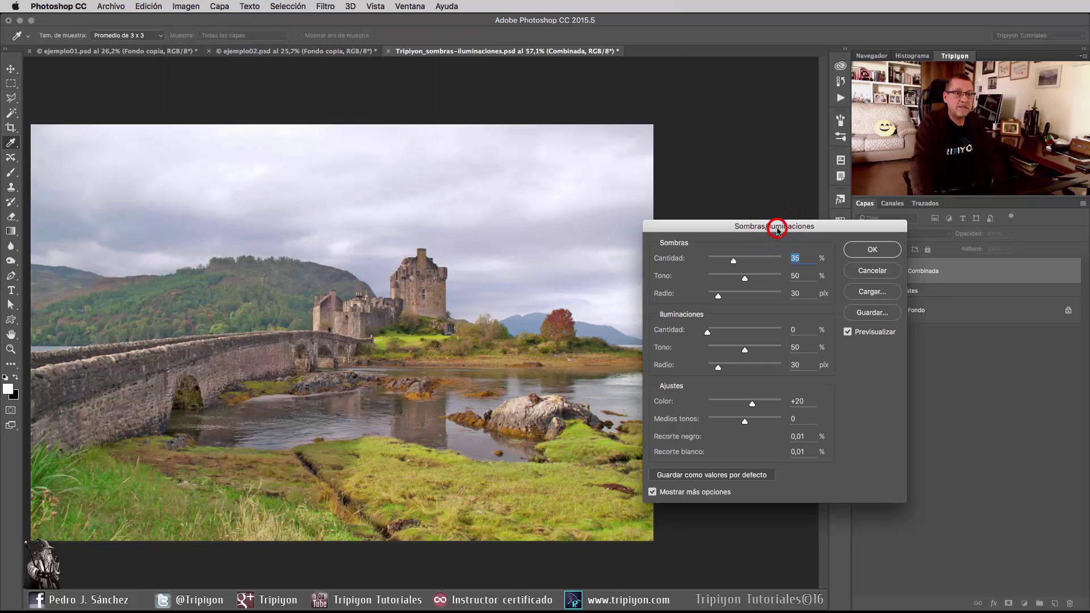
left_click_drag(778, 229, 794, 296)
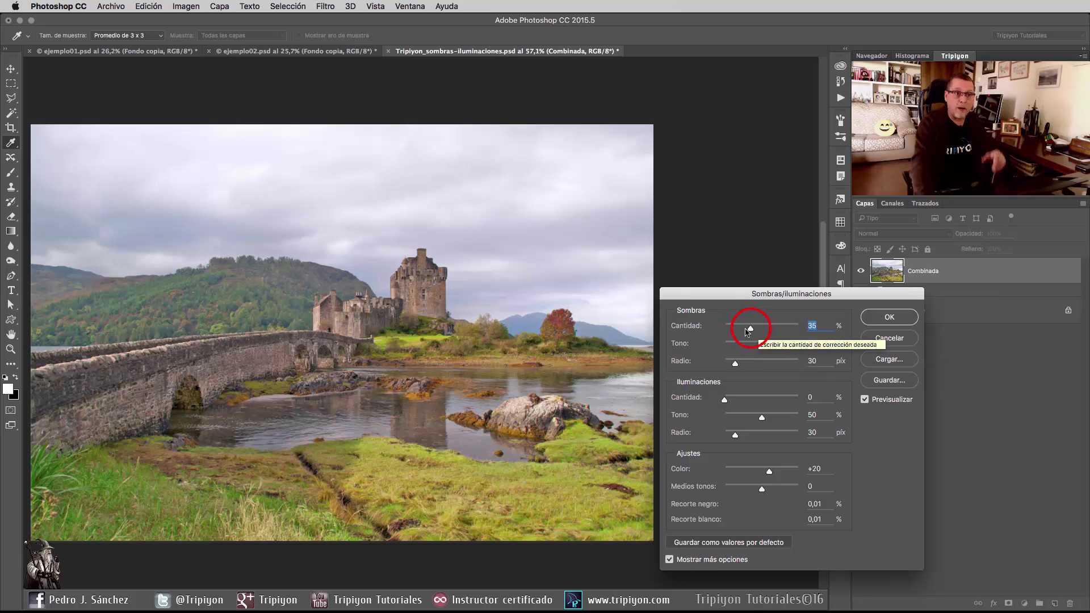
Set the amount, tone and radius of both the shadows and the highlights to 0
left_click_drag(750, 330, 668, 359)
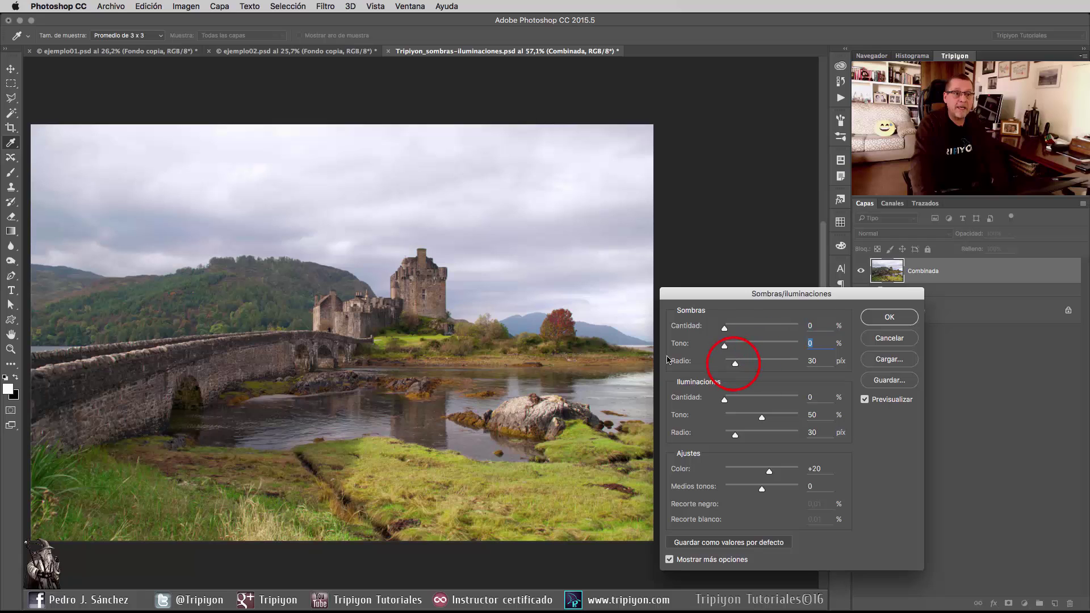
left_click_drag(735, 363, 722, 363)
left_click_drag(762, 417, 722, 435)
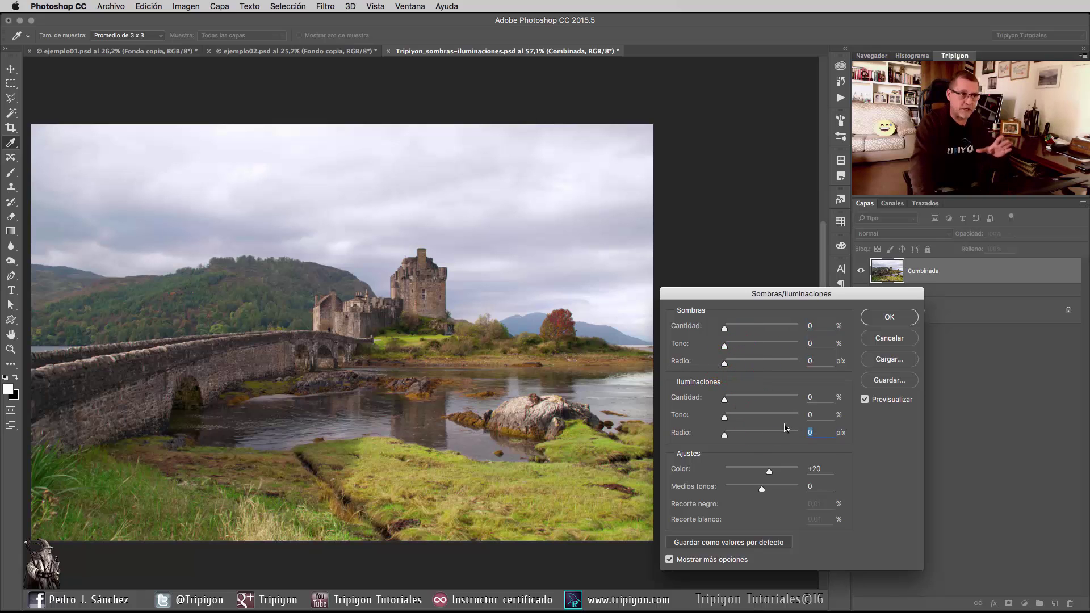
left_click(865, 400)
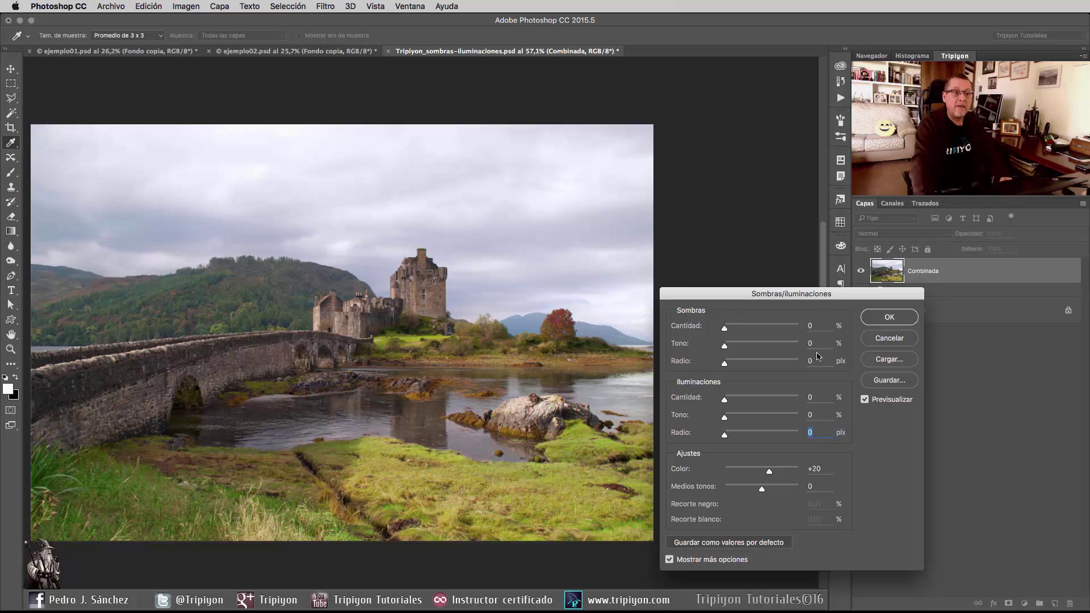
Set the highlights radius to 15 px and amount to 20%, and compare the castle photo with and without preview
left_click_drag(724, 434, 730, 434)
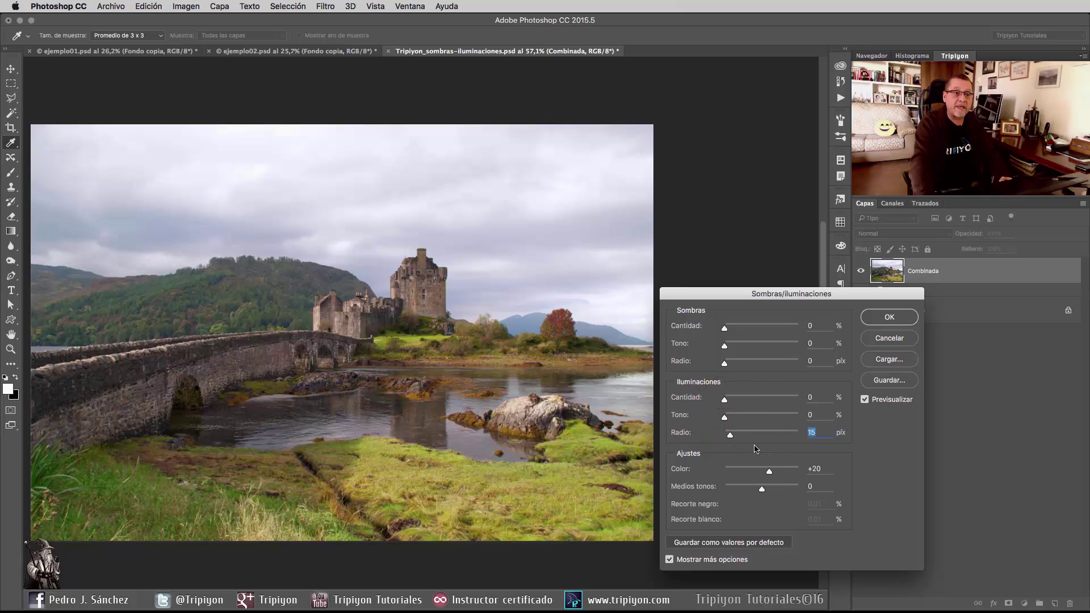
left_click_drag(724, 400, 733, 402)
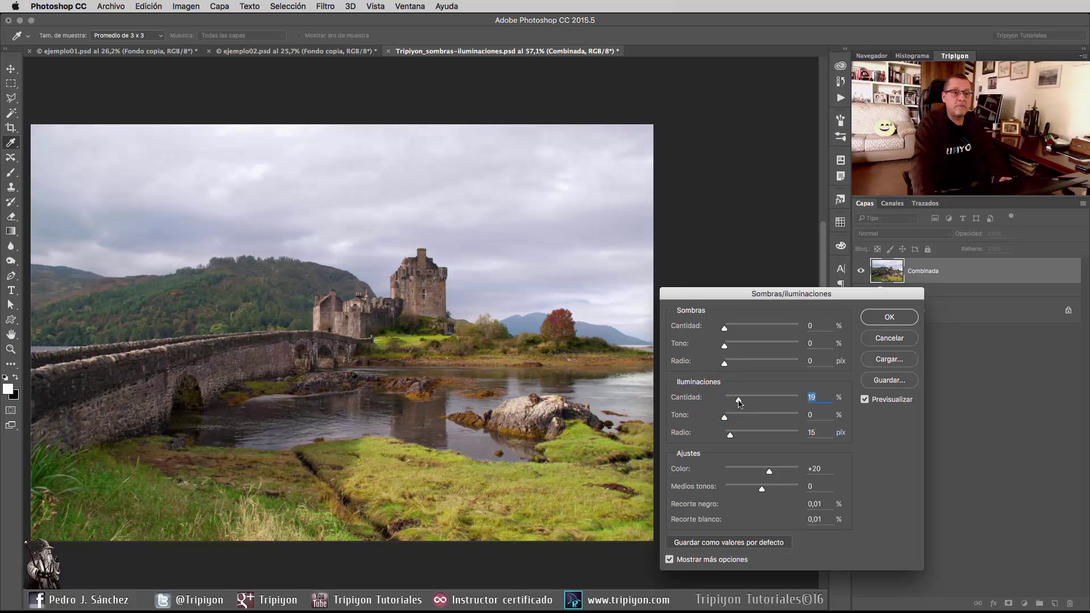
left_click_drag(739, 402, 744, 406)
left_click(864, 399)
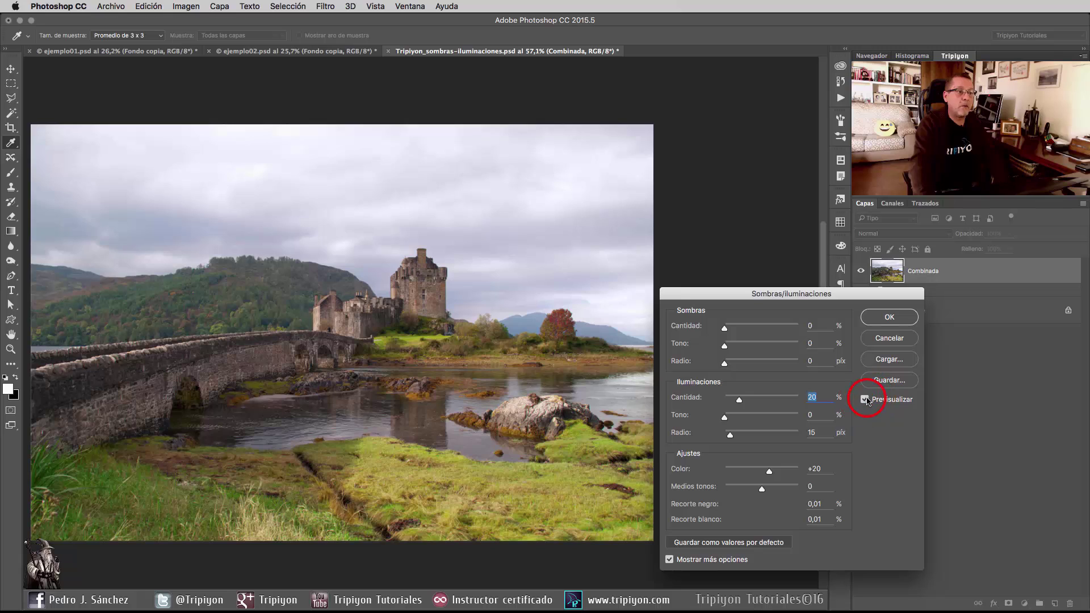
left_click(864, 399)
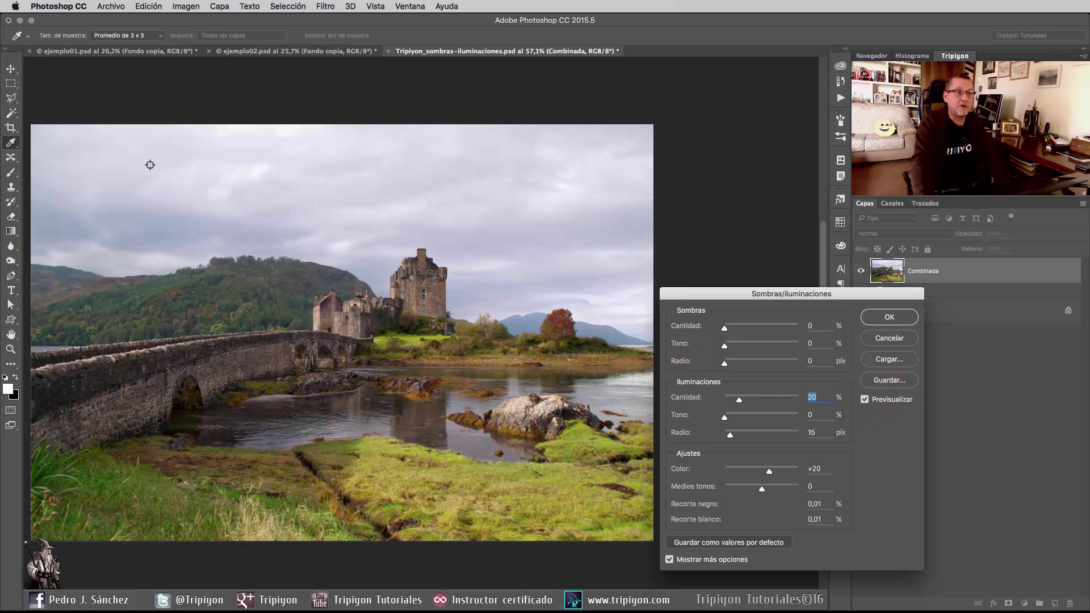
Try a highlights tone of 78% on the castle photo's clouds, and settle on 26%
left_click_drag(724, 418, 736, 421)
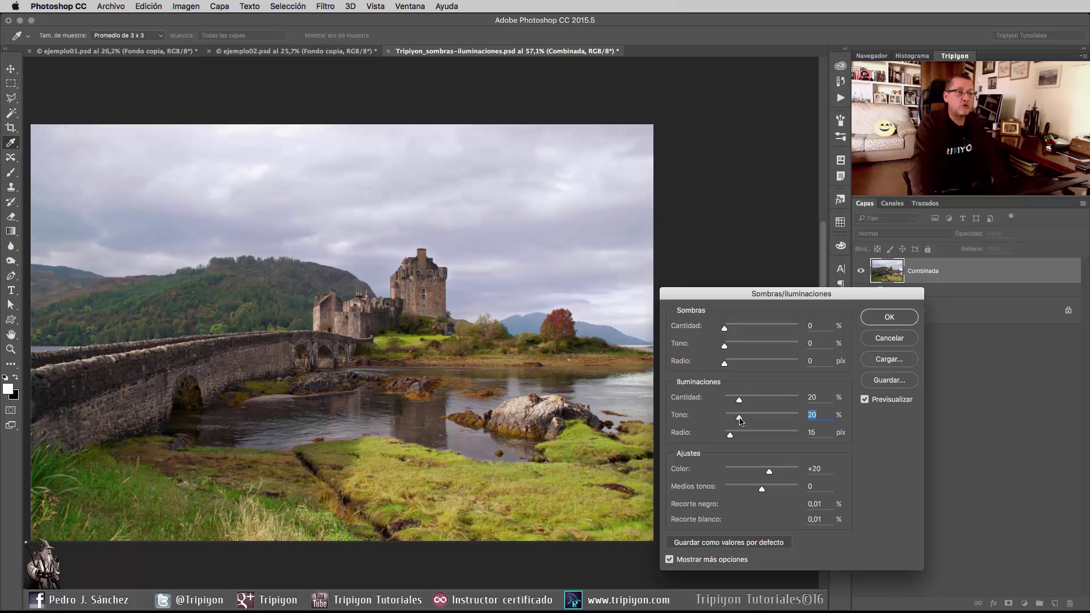
left_click_drag(739, 419, 740, 419)
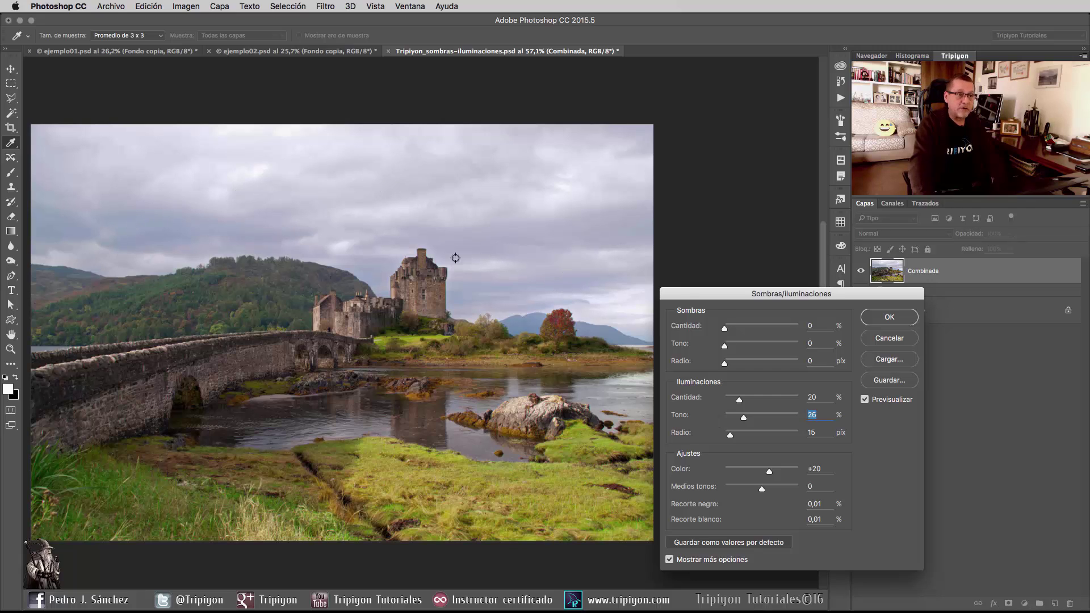
left_click_drag(744, 418, 784, 422)
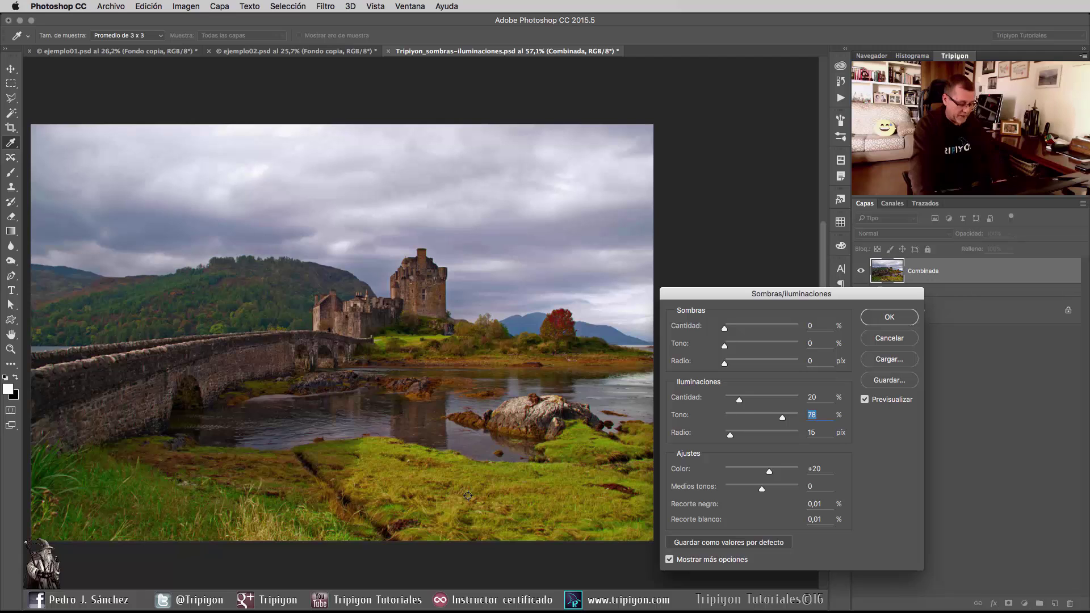
type("26")
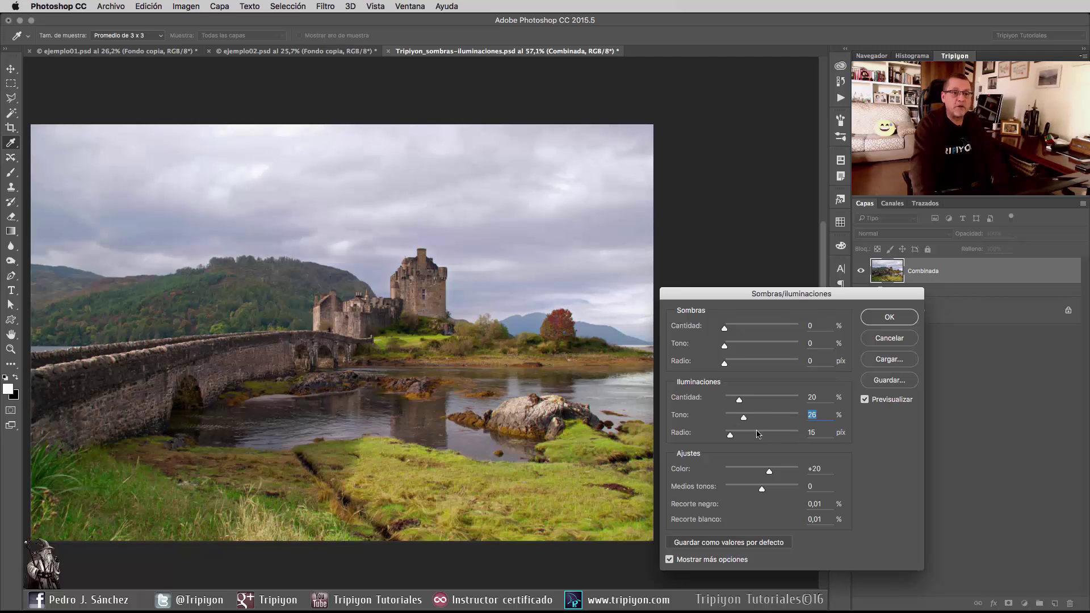
Check the highlight correction with and without preview, and apply the Shadows/Highlights adjustment to the Combinada layer
left_click(864, 400)
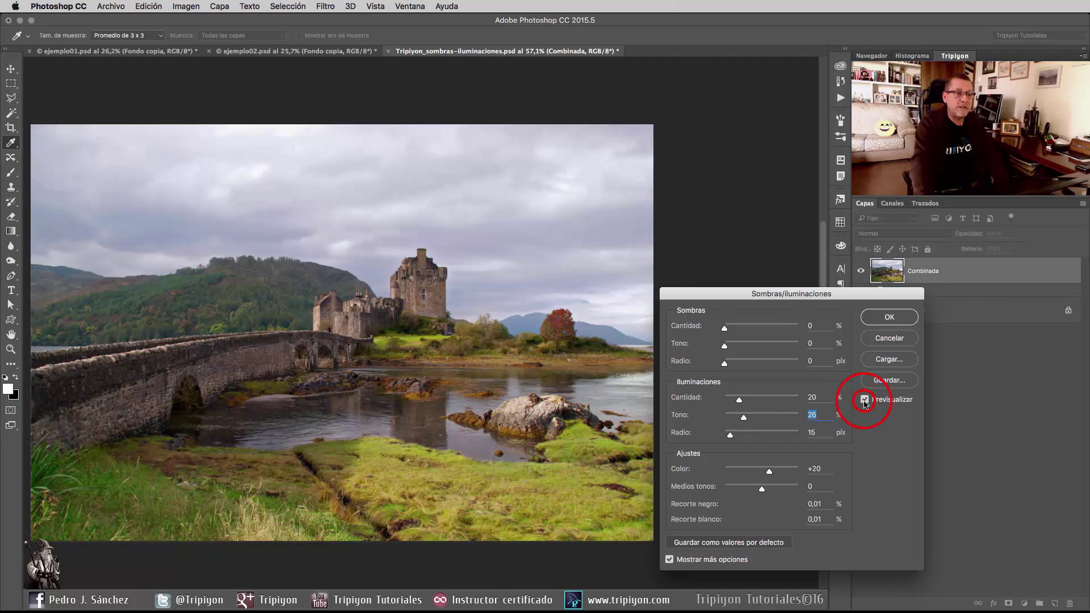
left_click(865, 400)
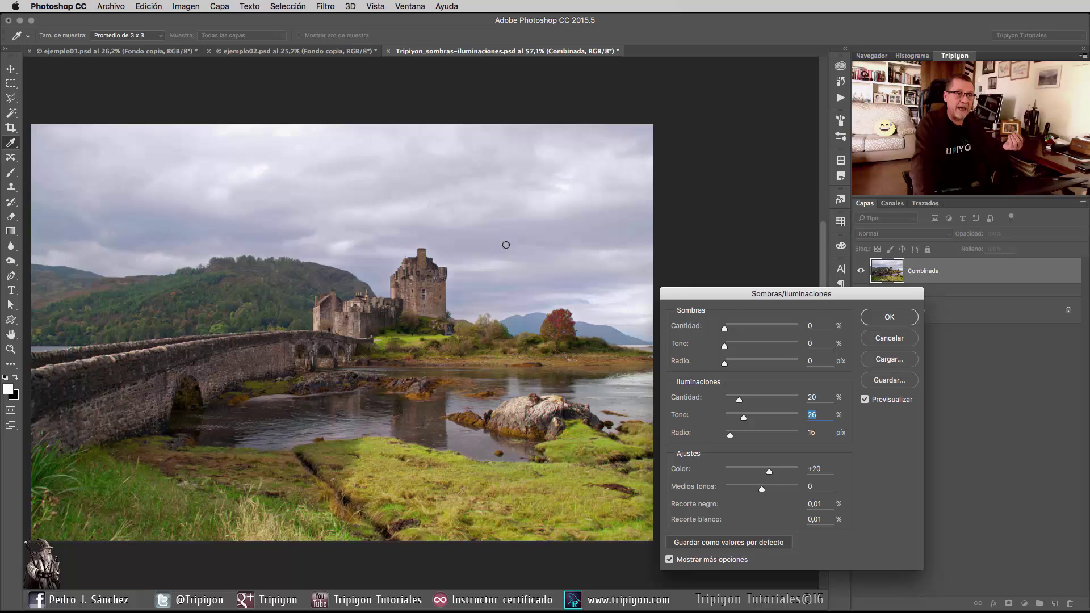
left_click(889, 318)
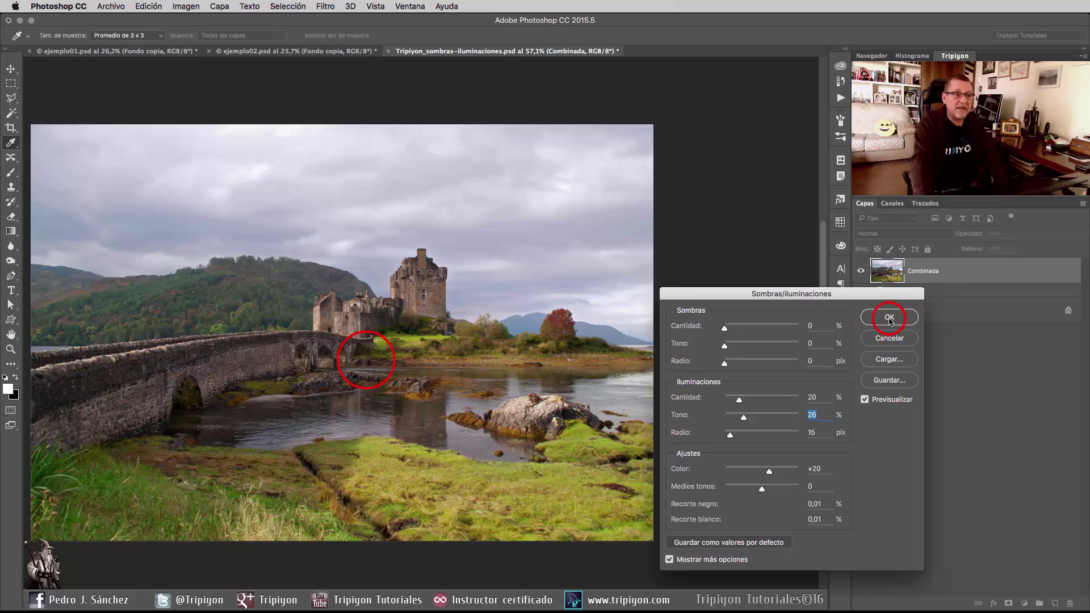
left_click_drag(365, 355, 463, 353)
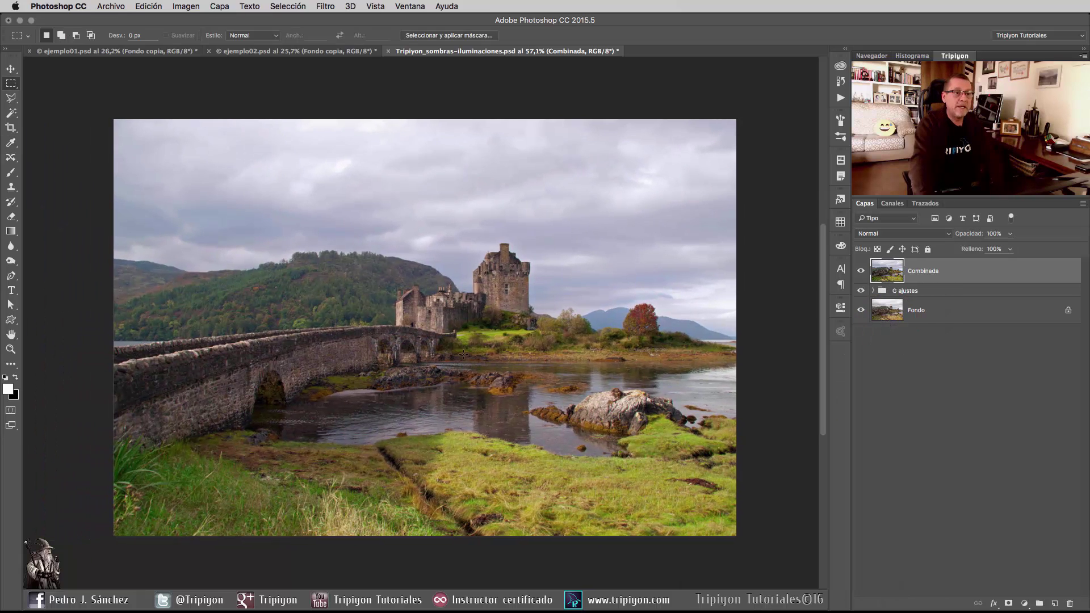